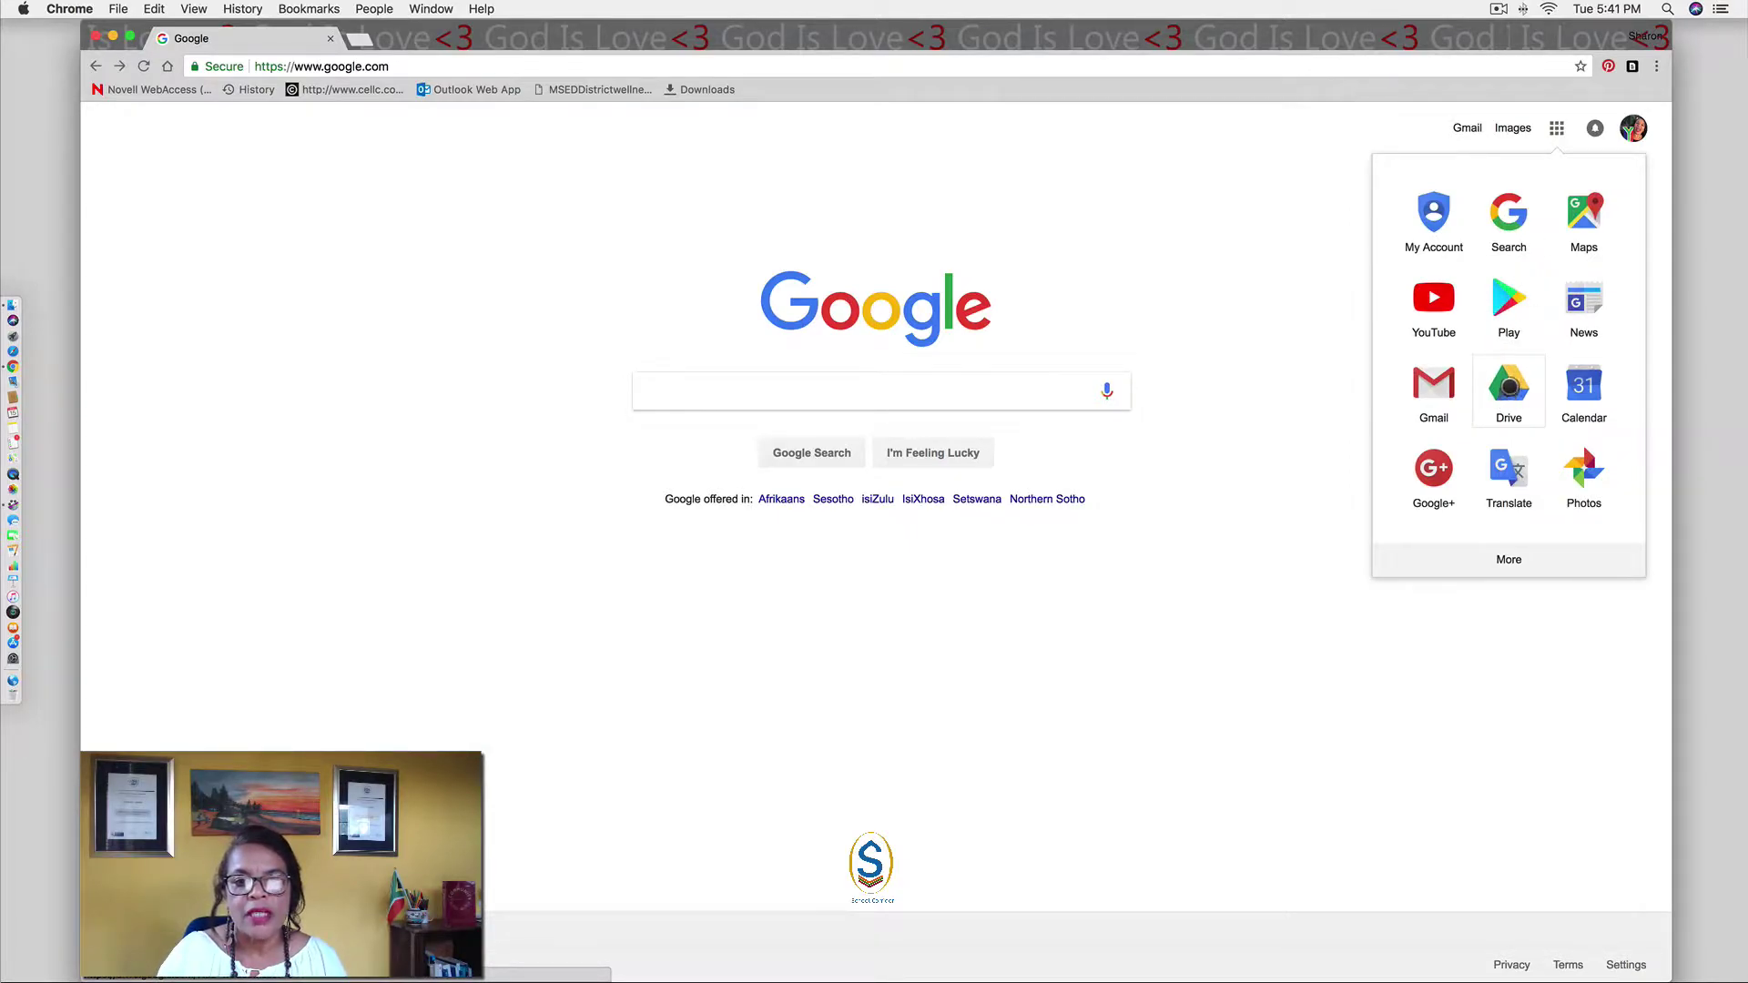
- Open Google Drive and review the options for adding items to My Drive, including the additional file types
{"action": "left_click", "coordinate": [1509, 386]}
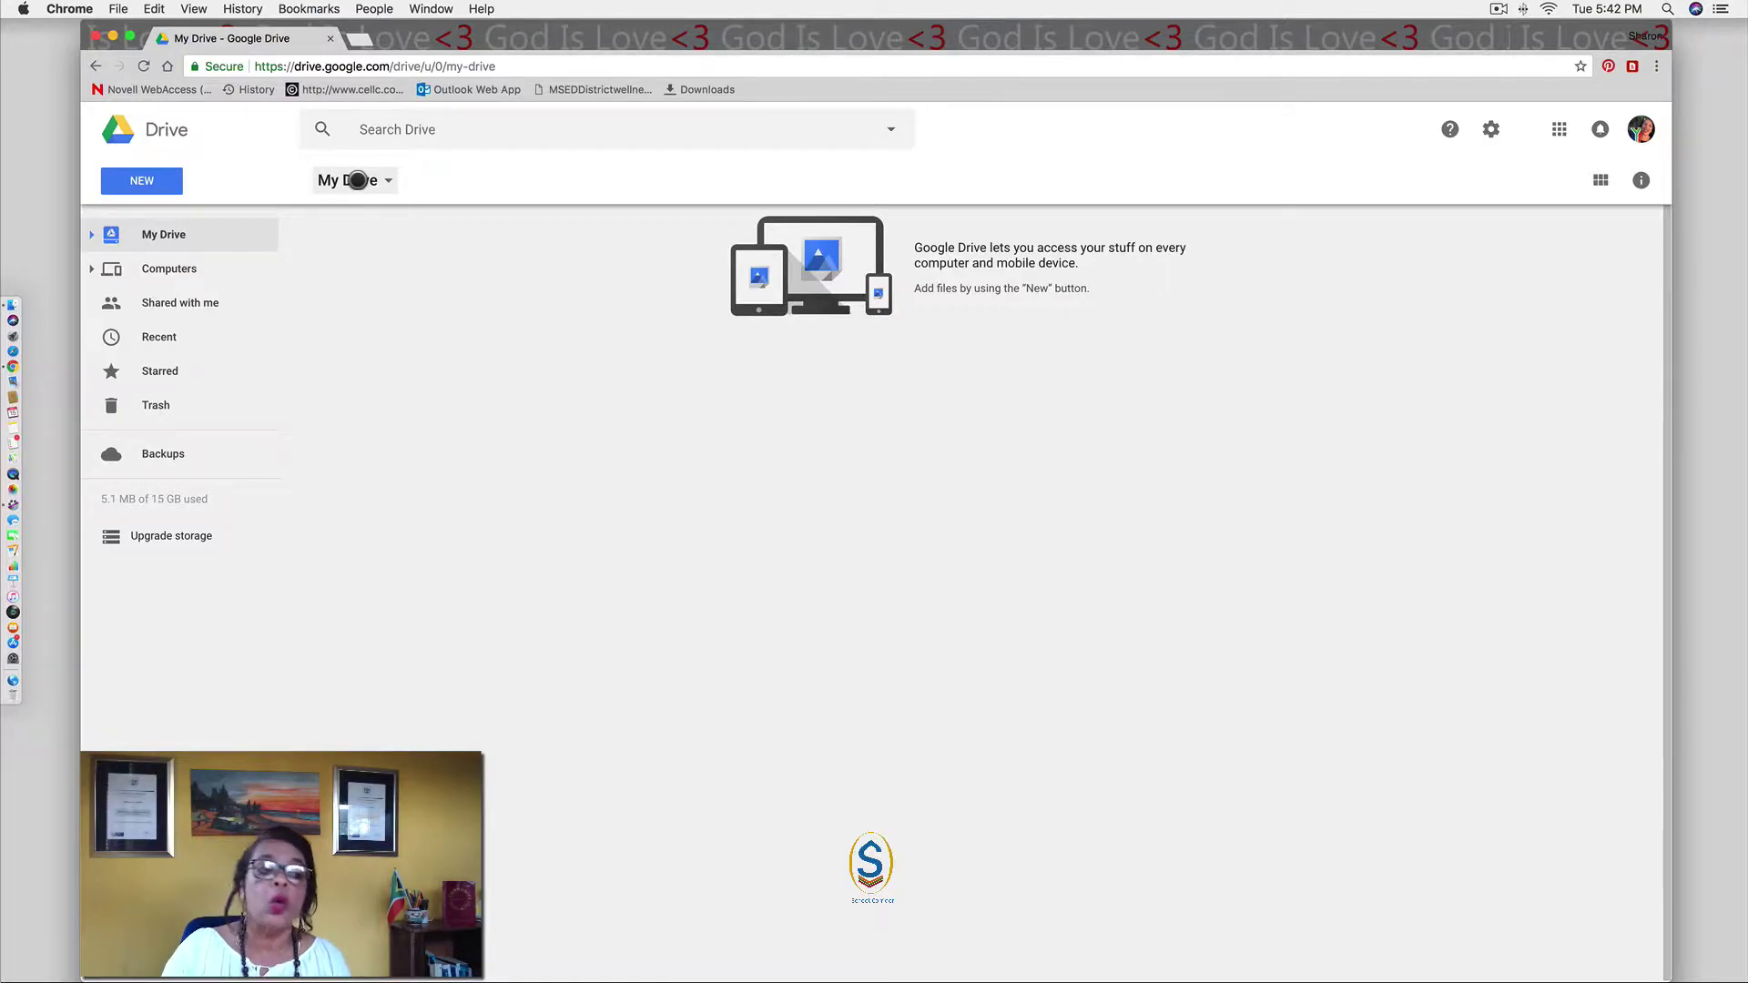
{"action": "left_click", "coordinate": [358, 181]}
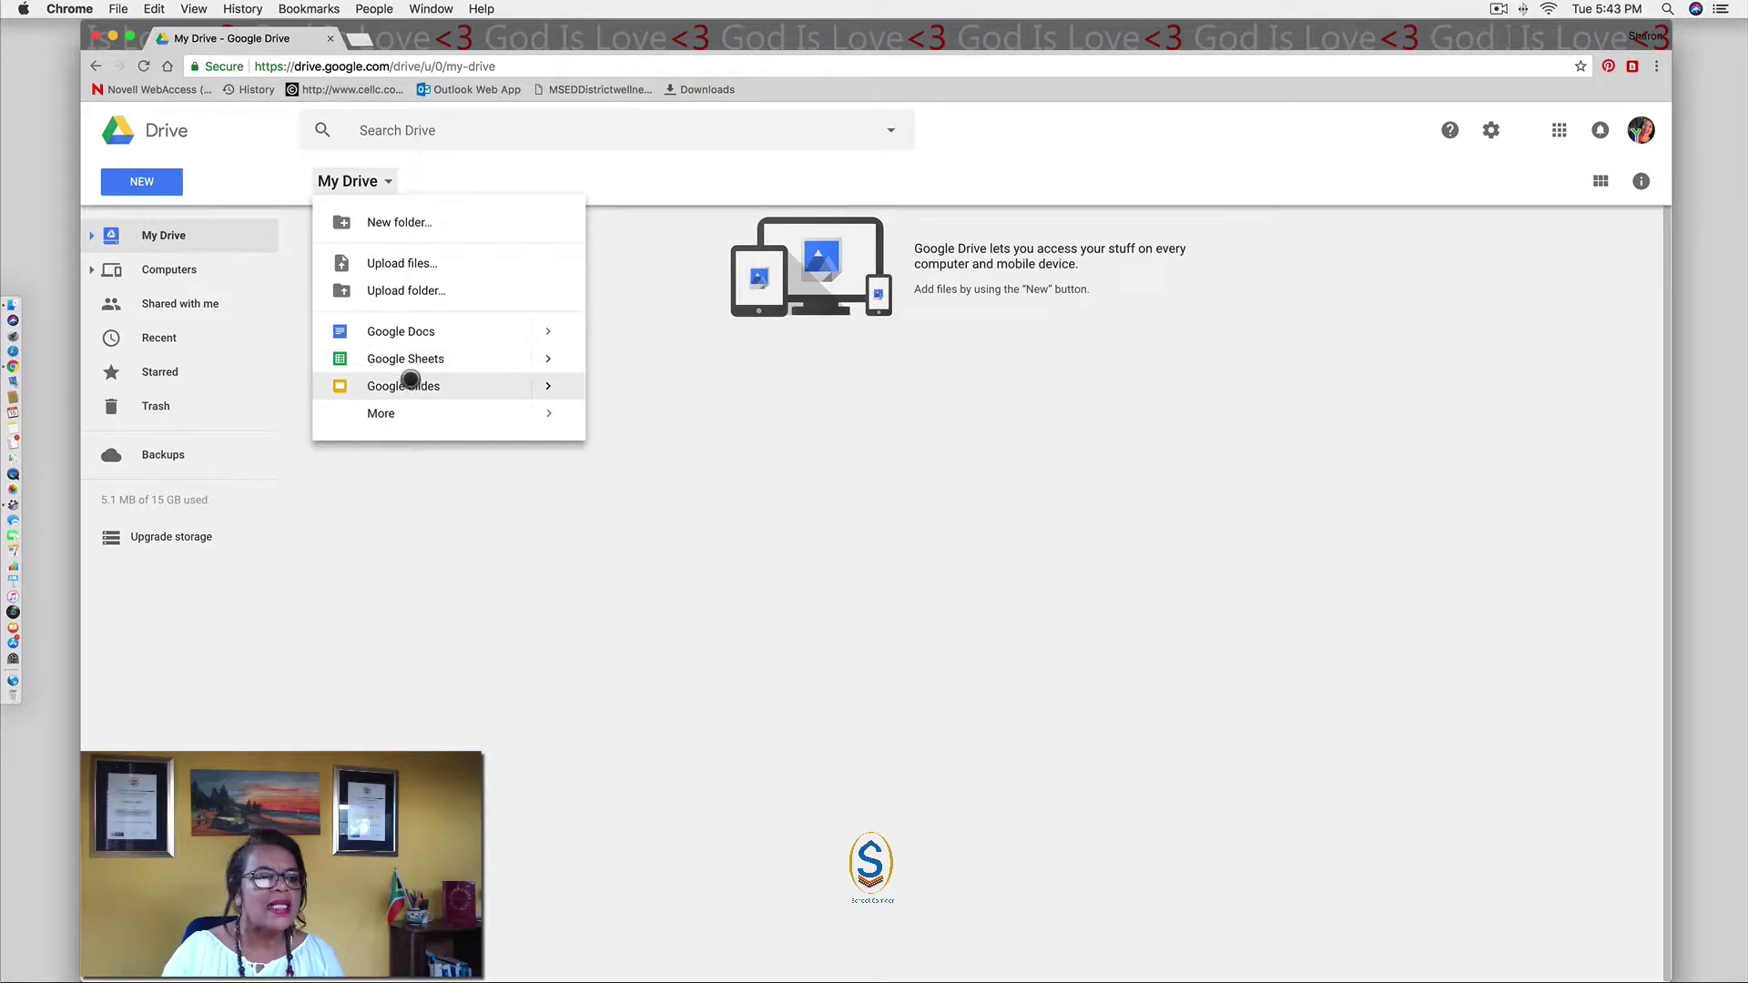
{"action": "left_click", "coordinate": [400, 412]}
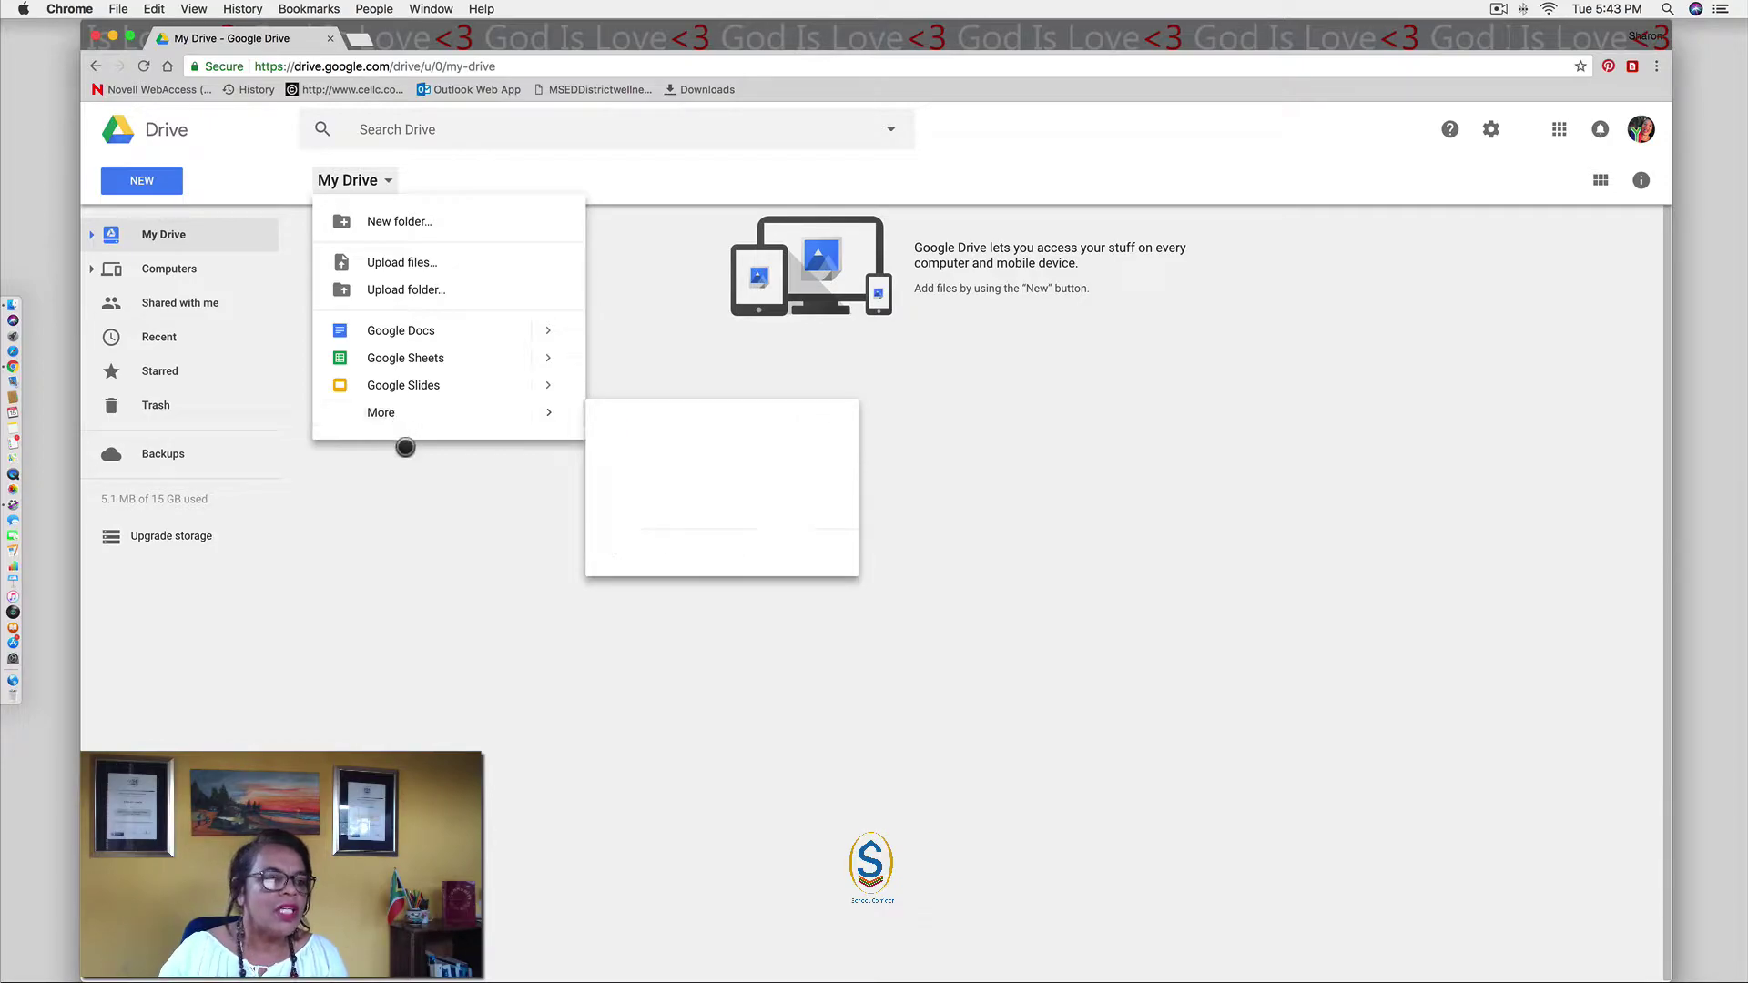
{"action": "left_click", "coordinate": [404, 446]}
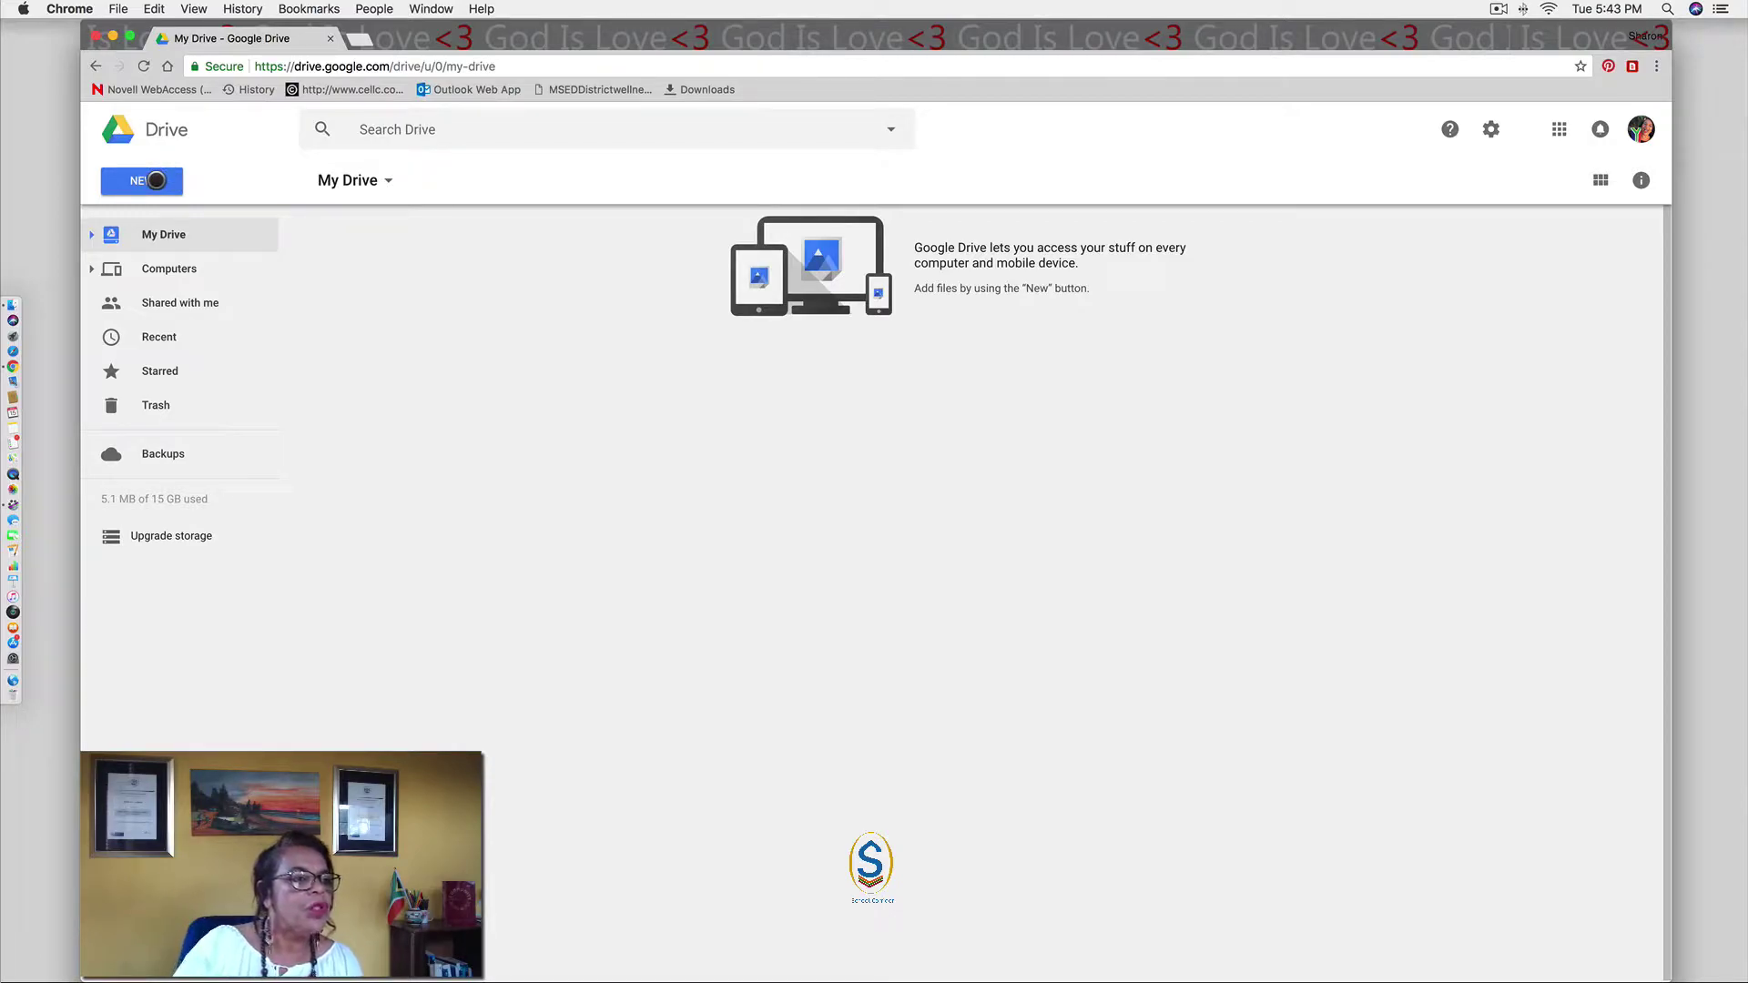
- Examine the options for creating or uploading new items, and view the starred files
{"action": "left_click", "coordinate": [157, 181]}
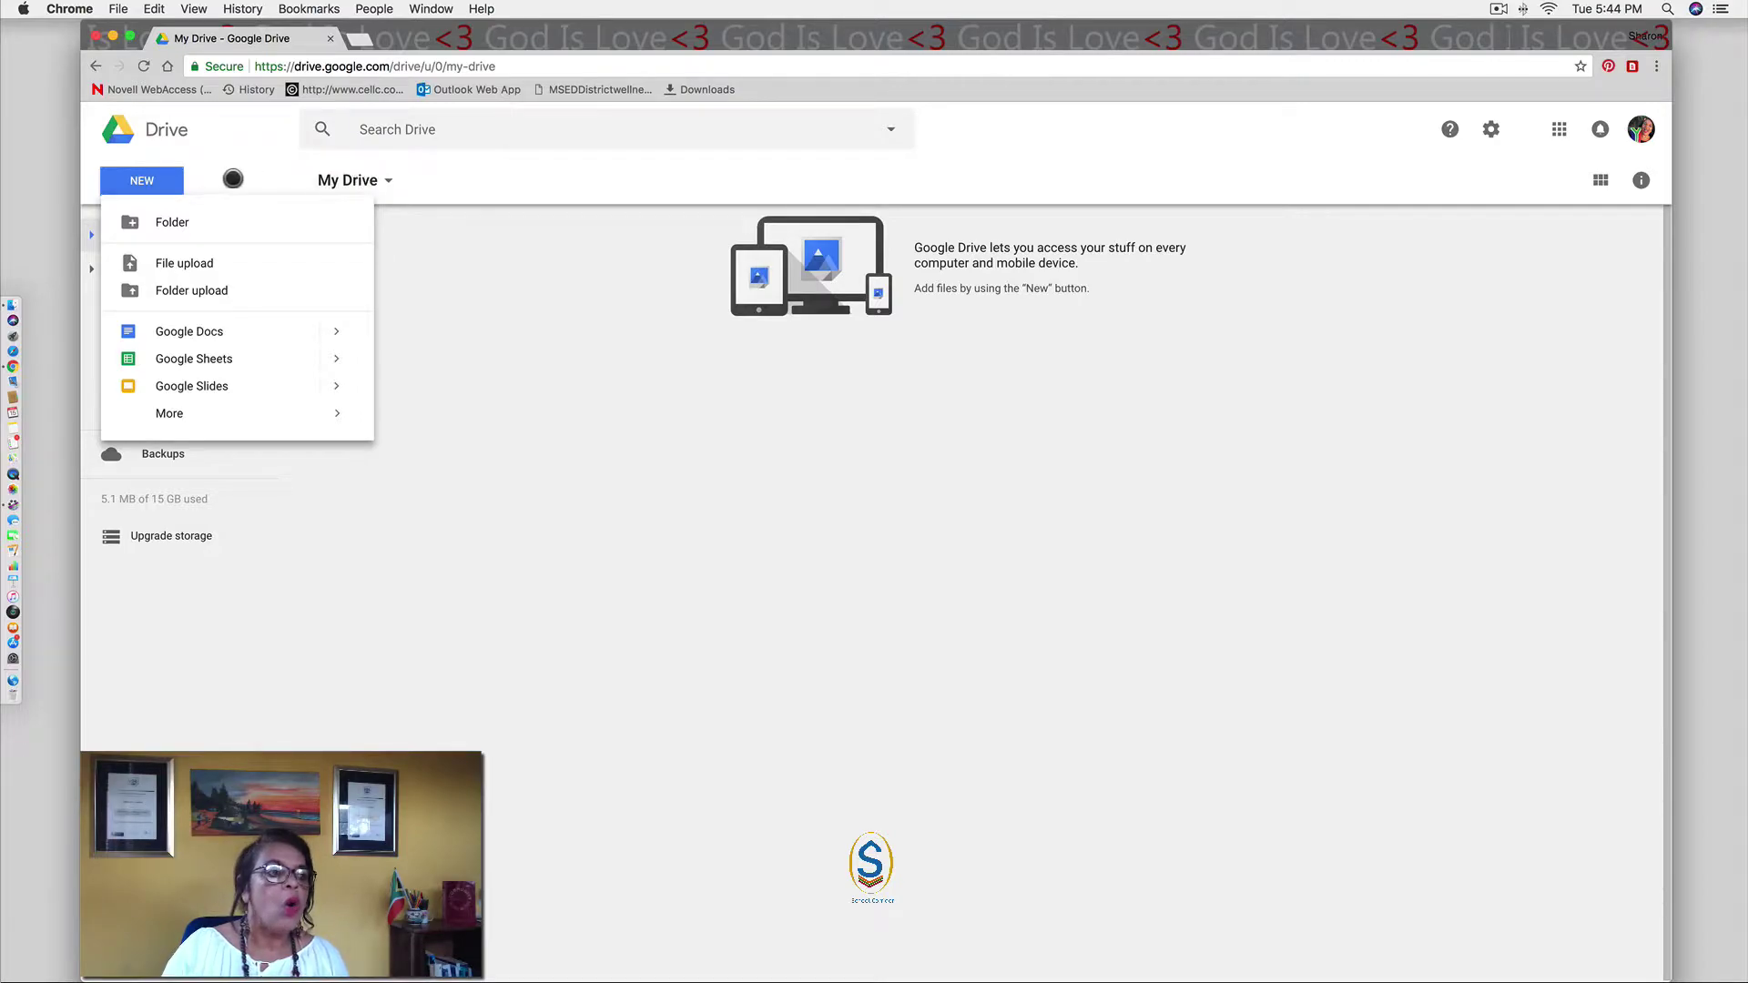
{"action": "left_click", "coordinate": [162, 180]}
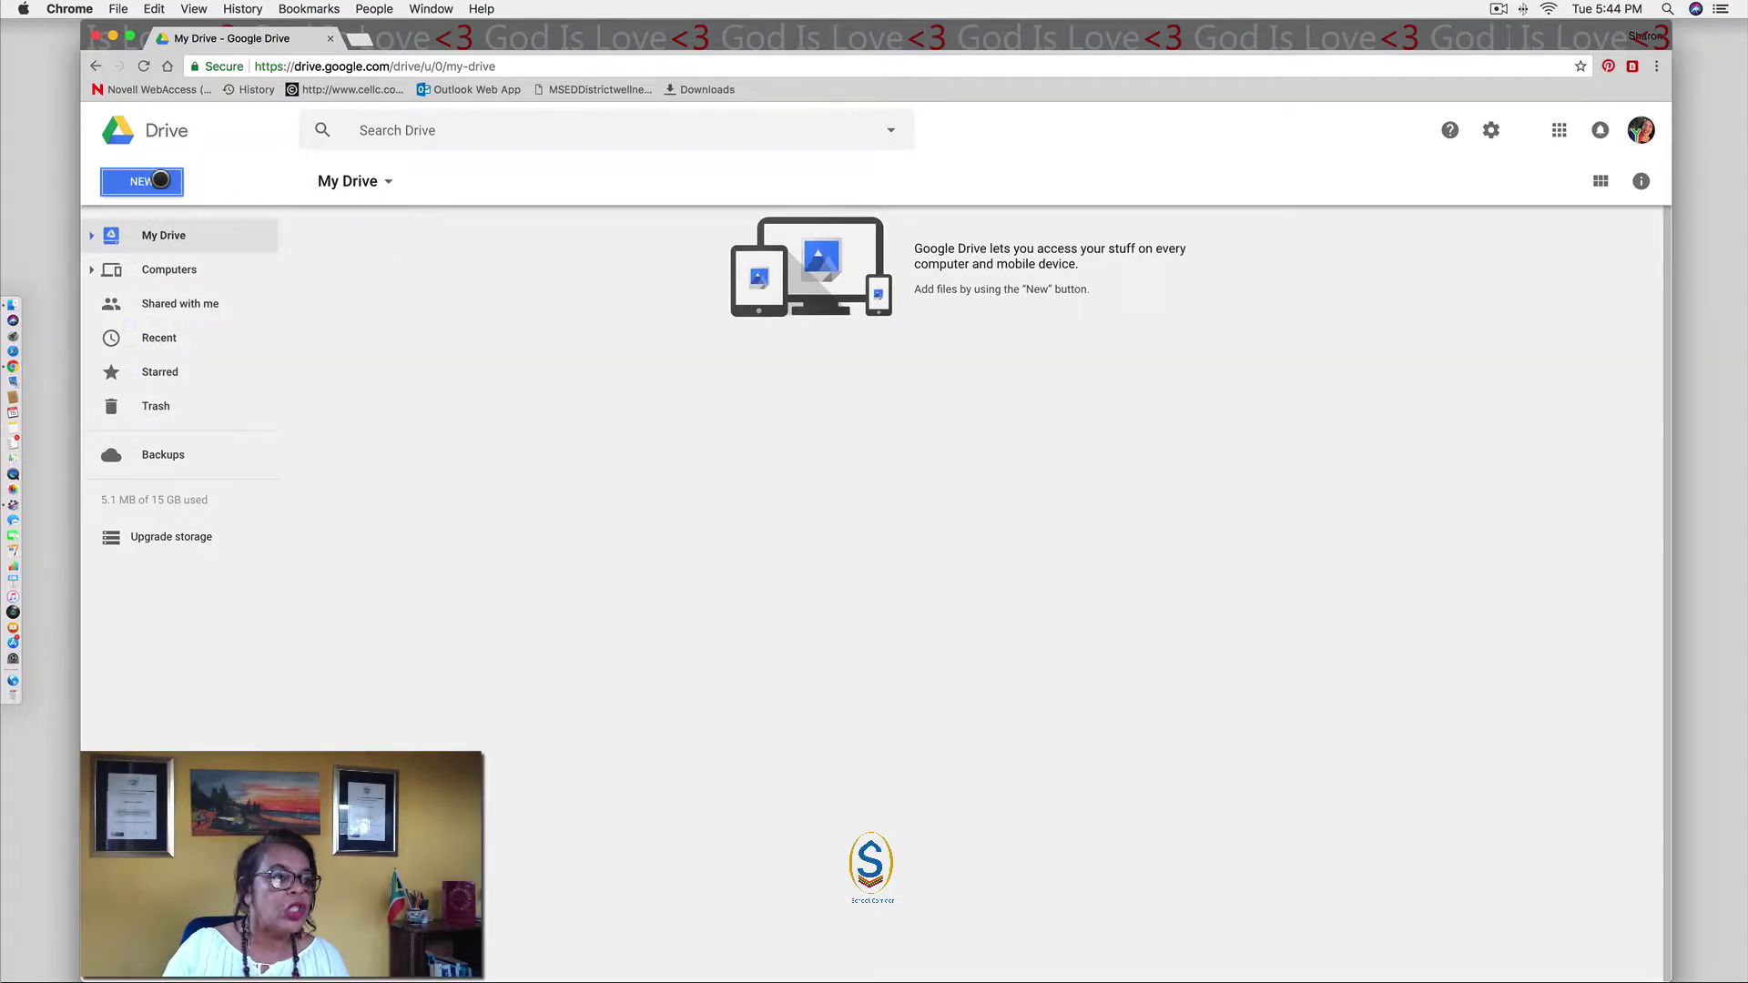
{"action": "left_click", "coordinate": [162, 180]}
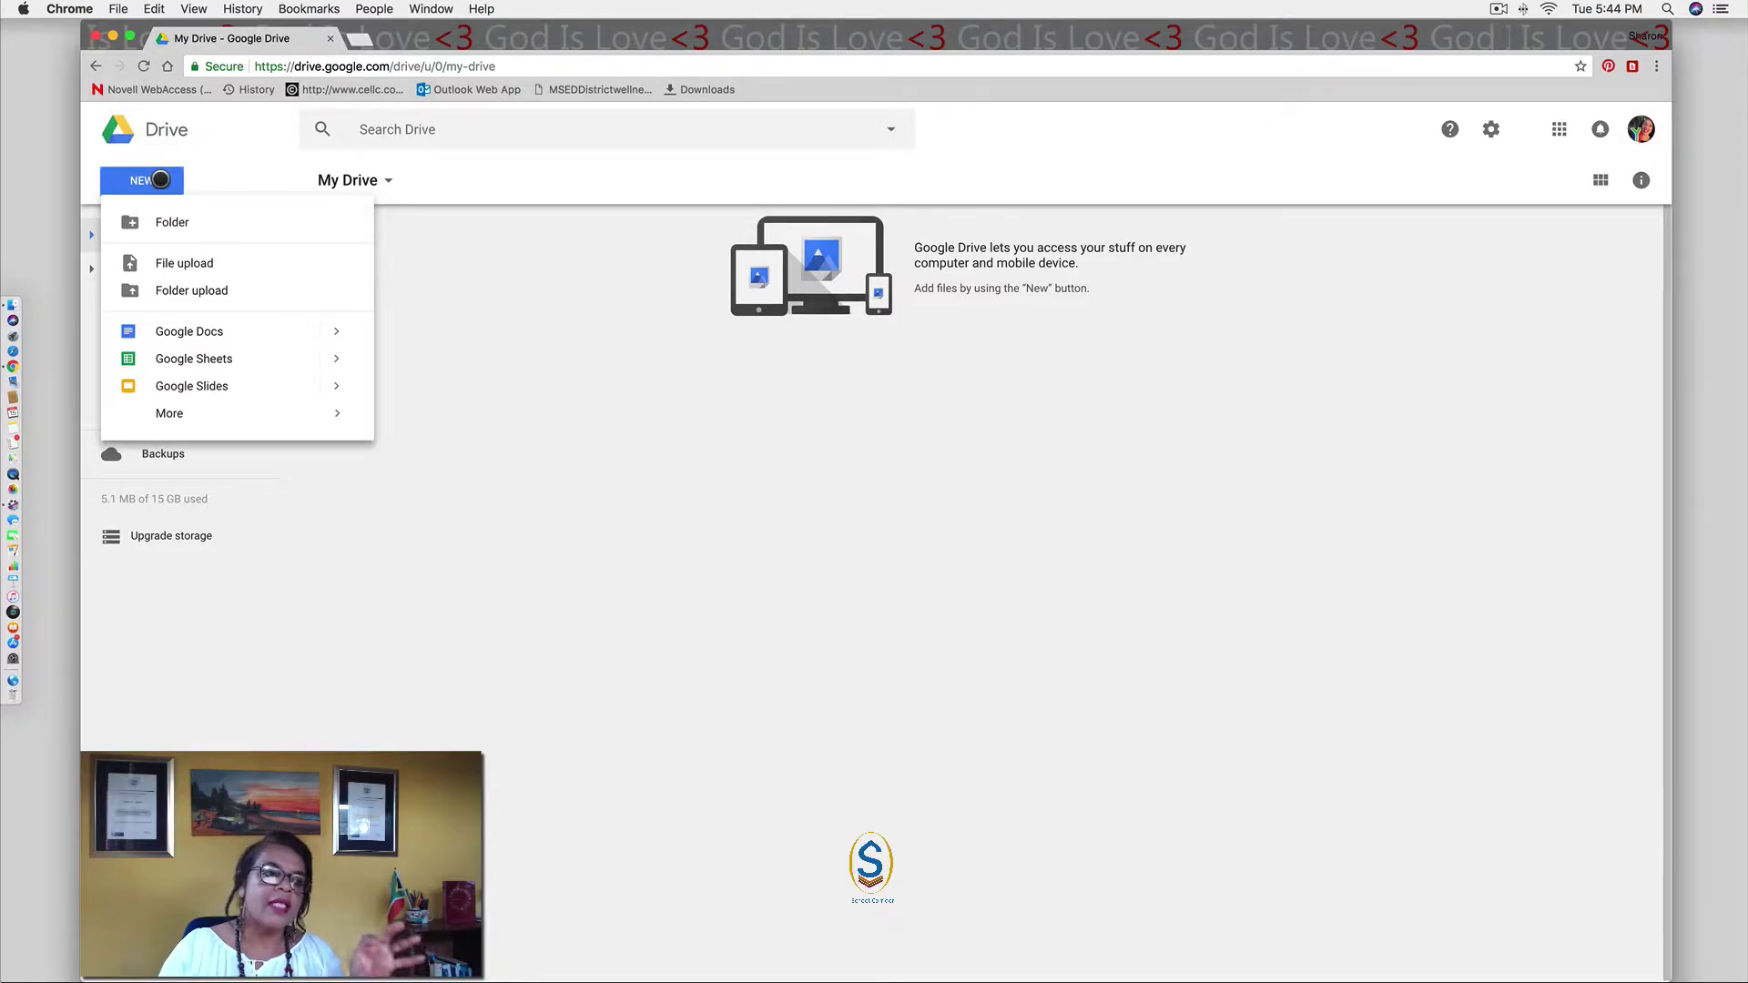
{"action": "left_click", "coordinate": [161, 180]}
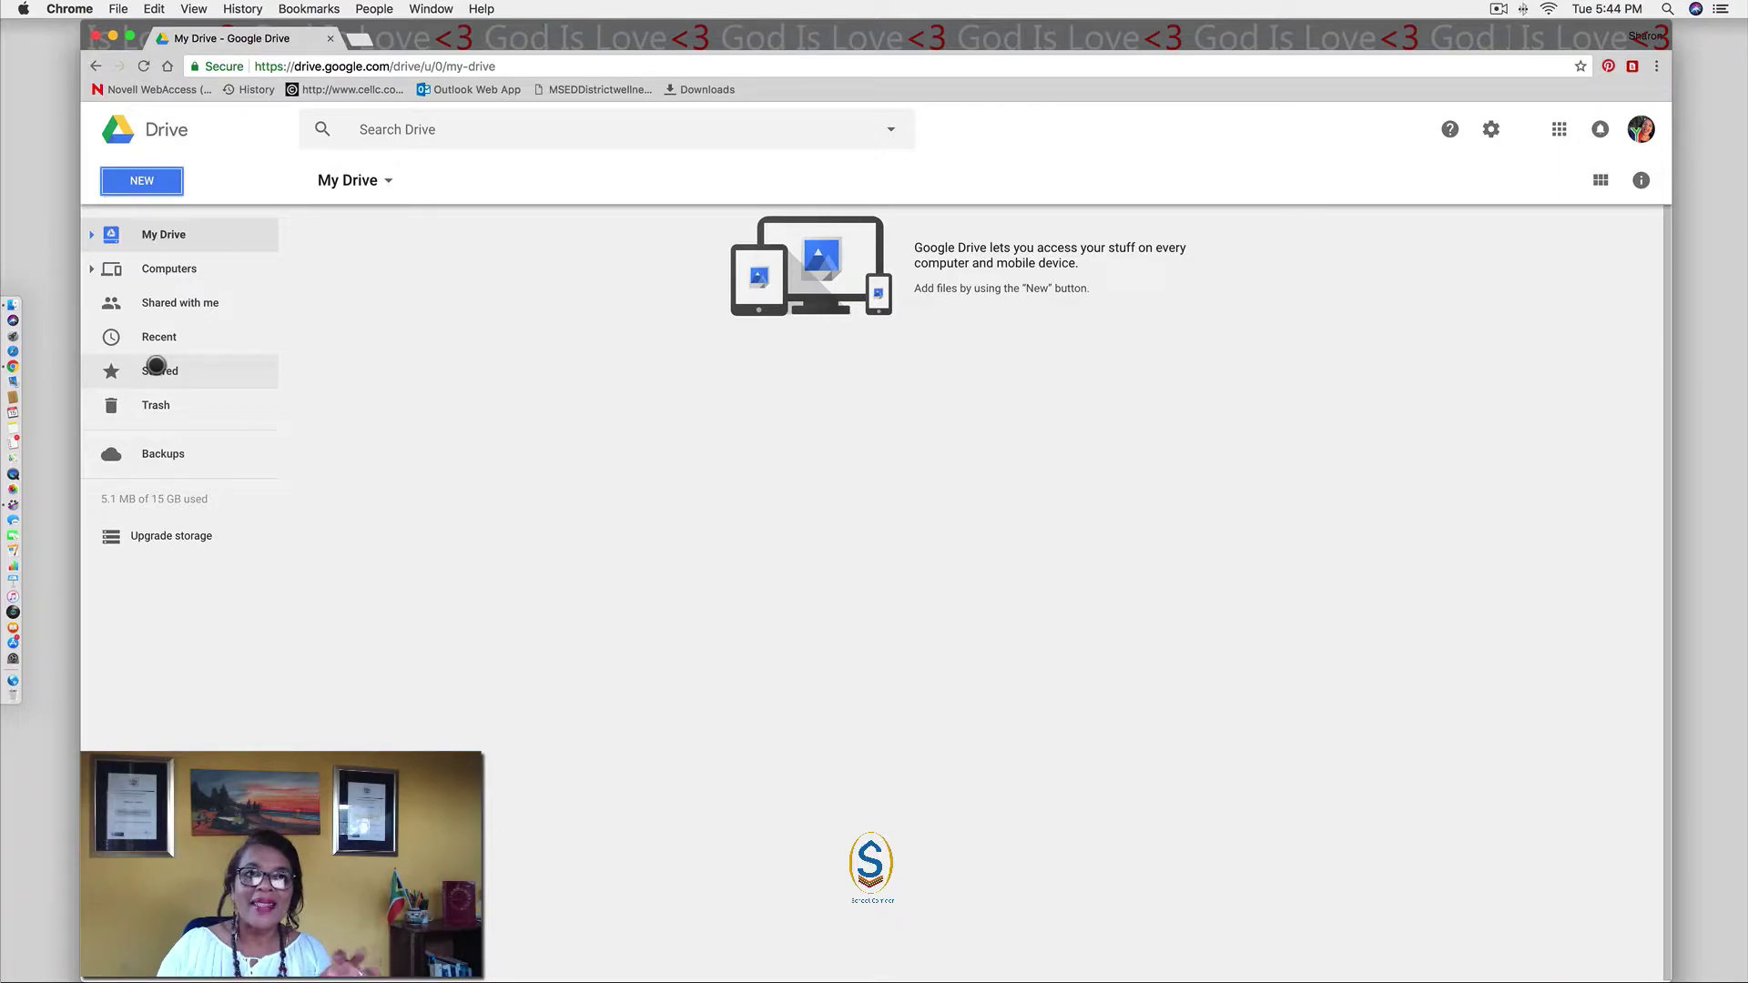
{"action": "left_click", "coordinate": [156, 367]}
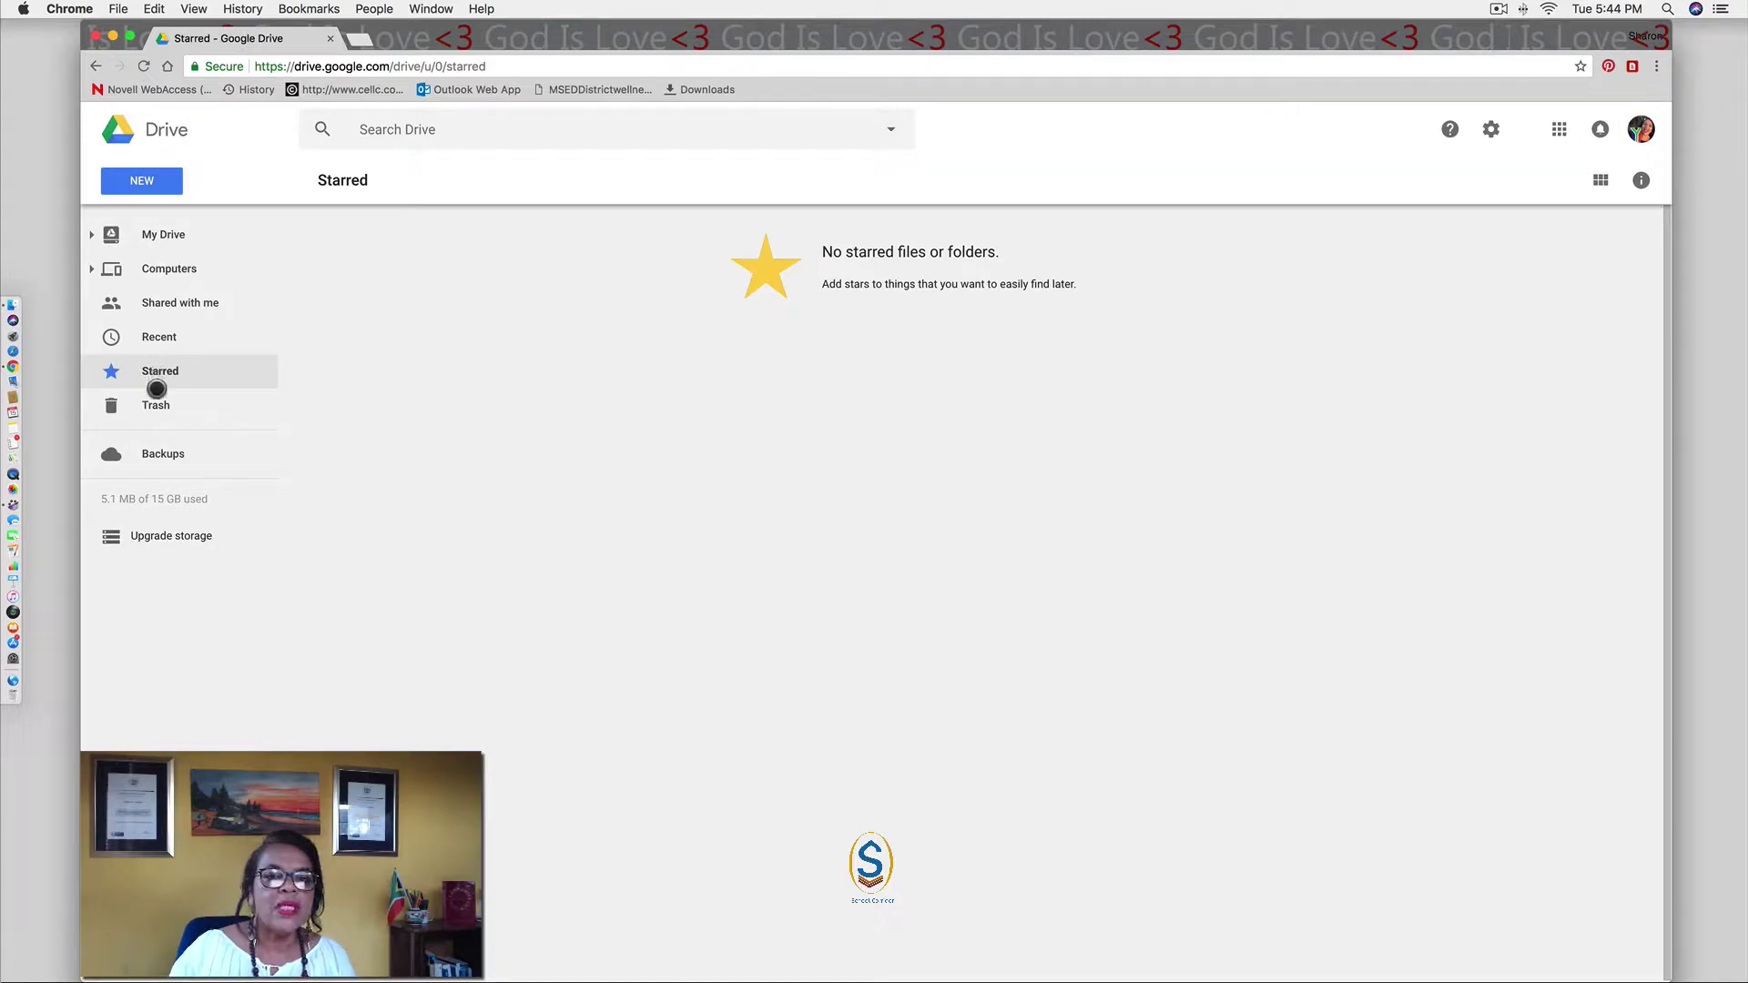
{"action": "mouse_move", "coordinate": [146, 537]}
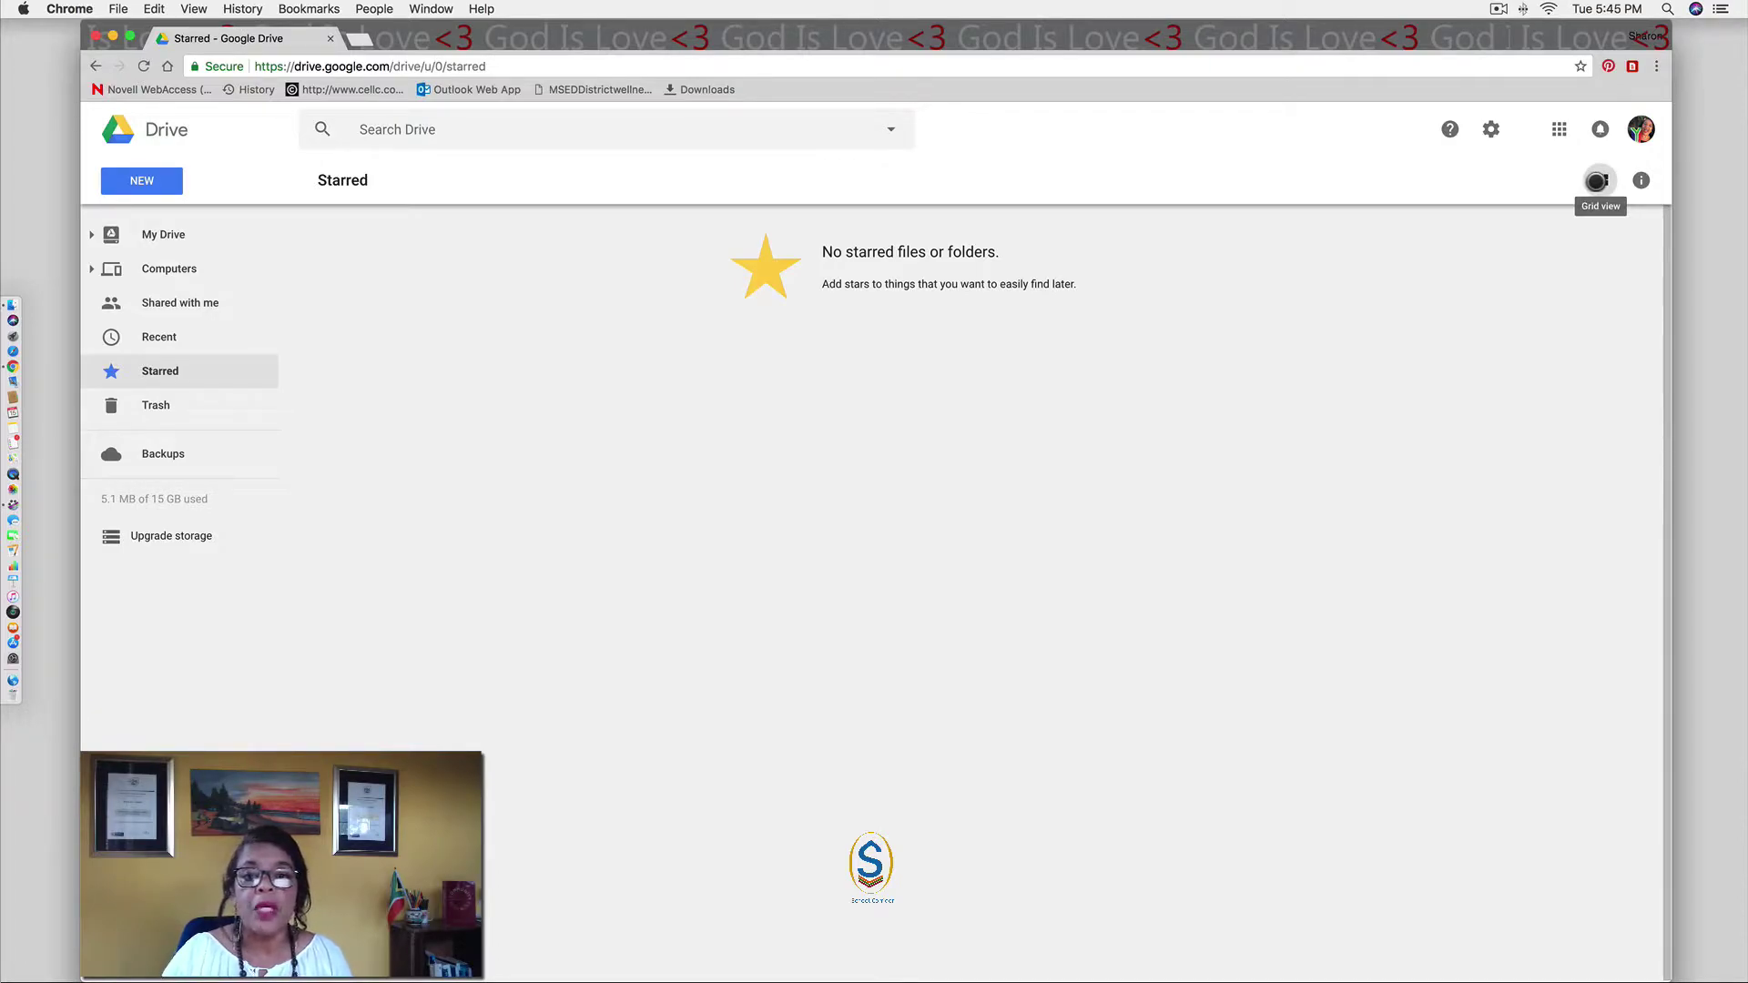
- Upload the Humour __ School Corridor Fun Sheet file from the Documents folder and show it in My Drive
{"action": "left_click", "coordinate": [160, 180]}
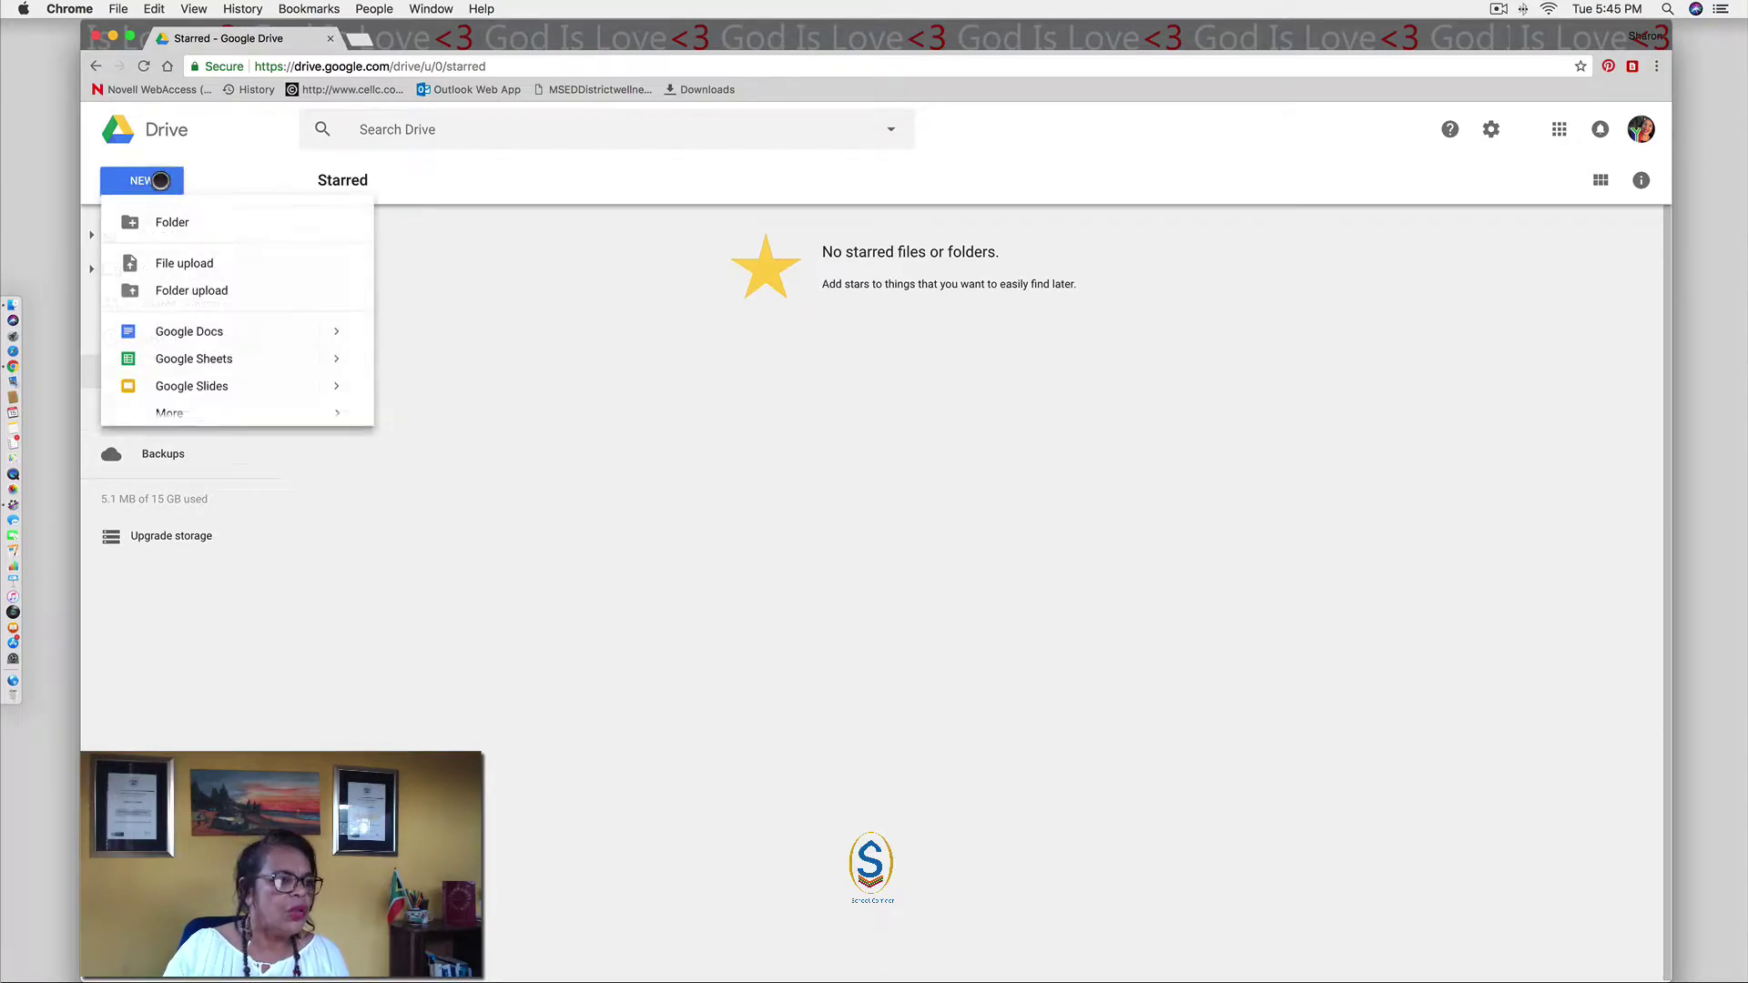
{"action": "left_click", "coordinate": [185, 263]}
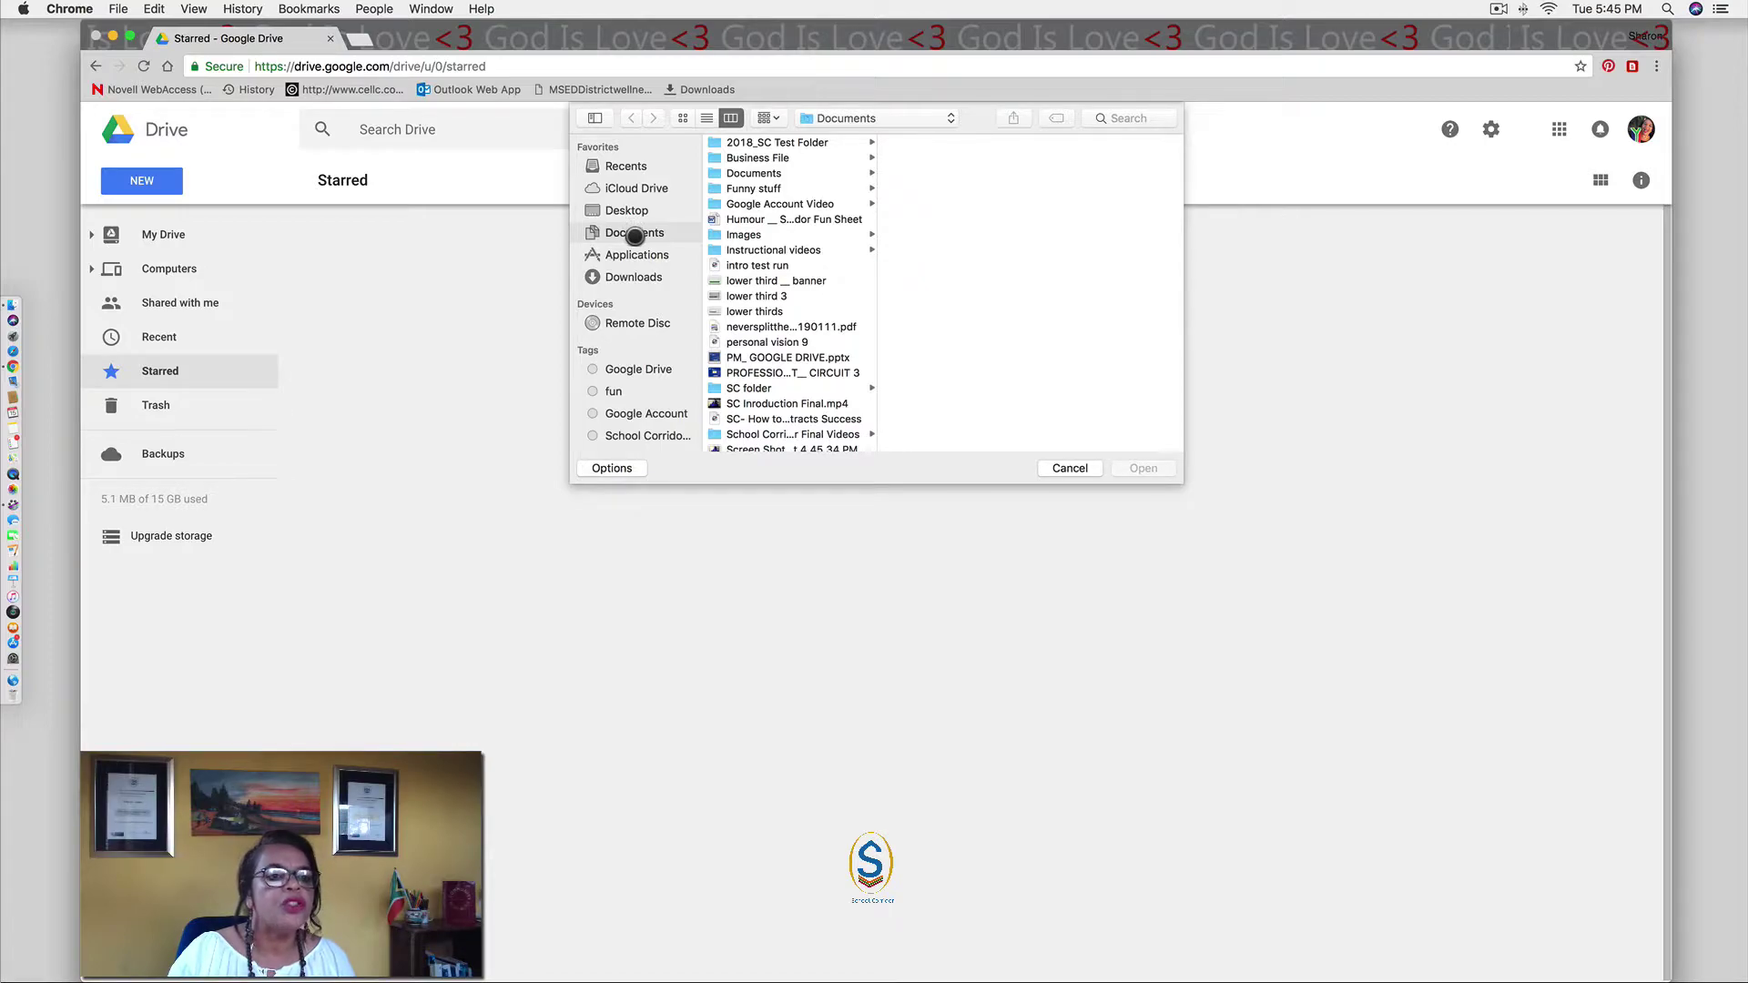
{"action": "left_click", "coordinate": [742, 220]}
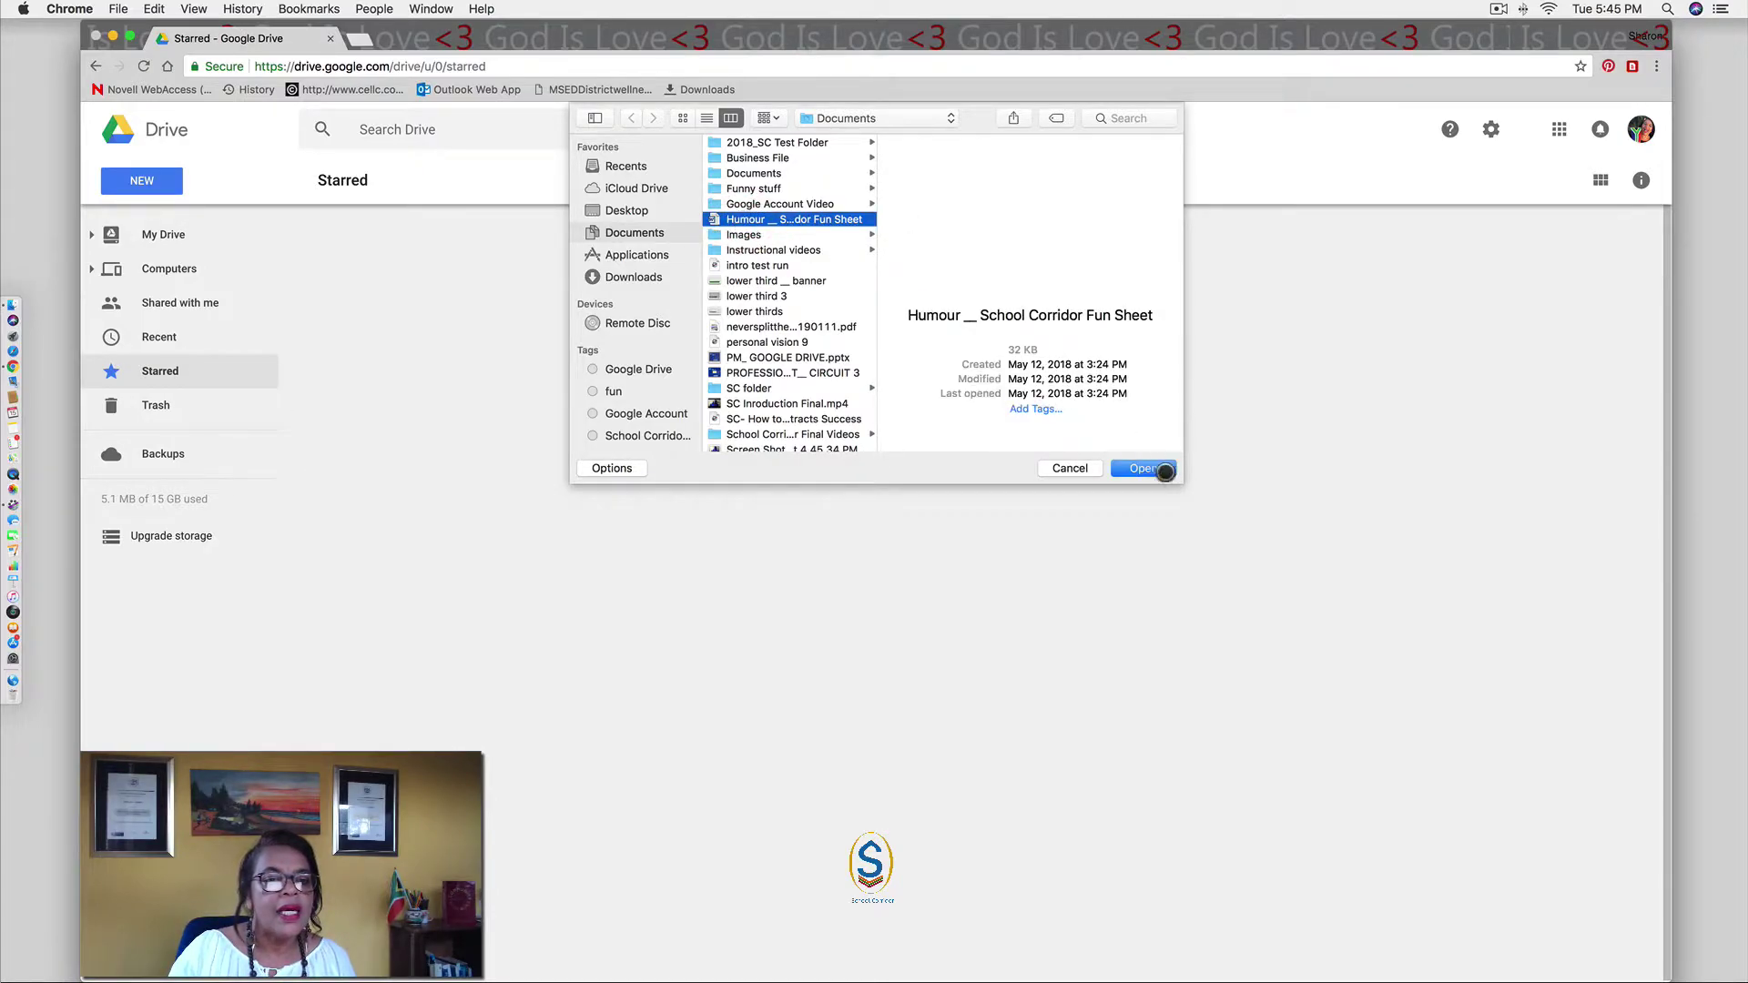
{"action": "left_click", "coordinate": [1144, 468]}
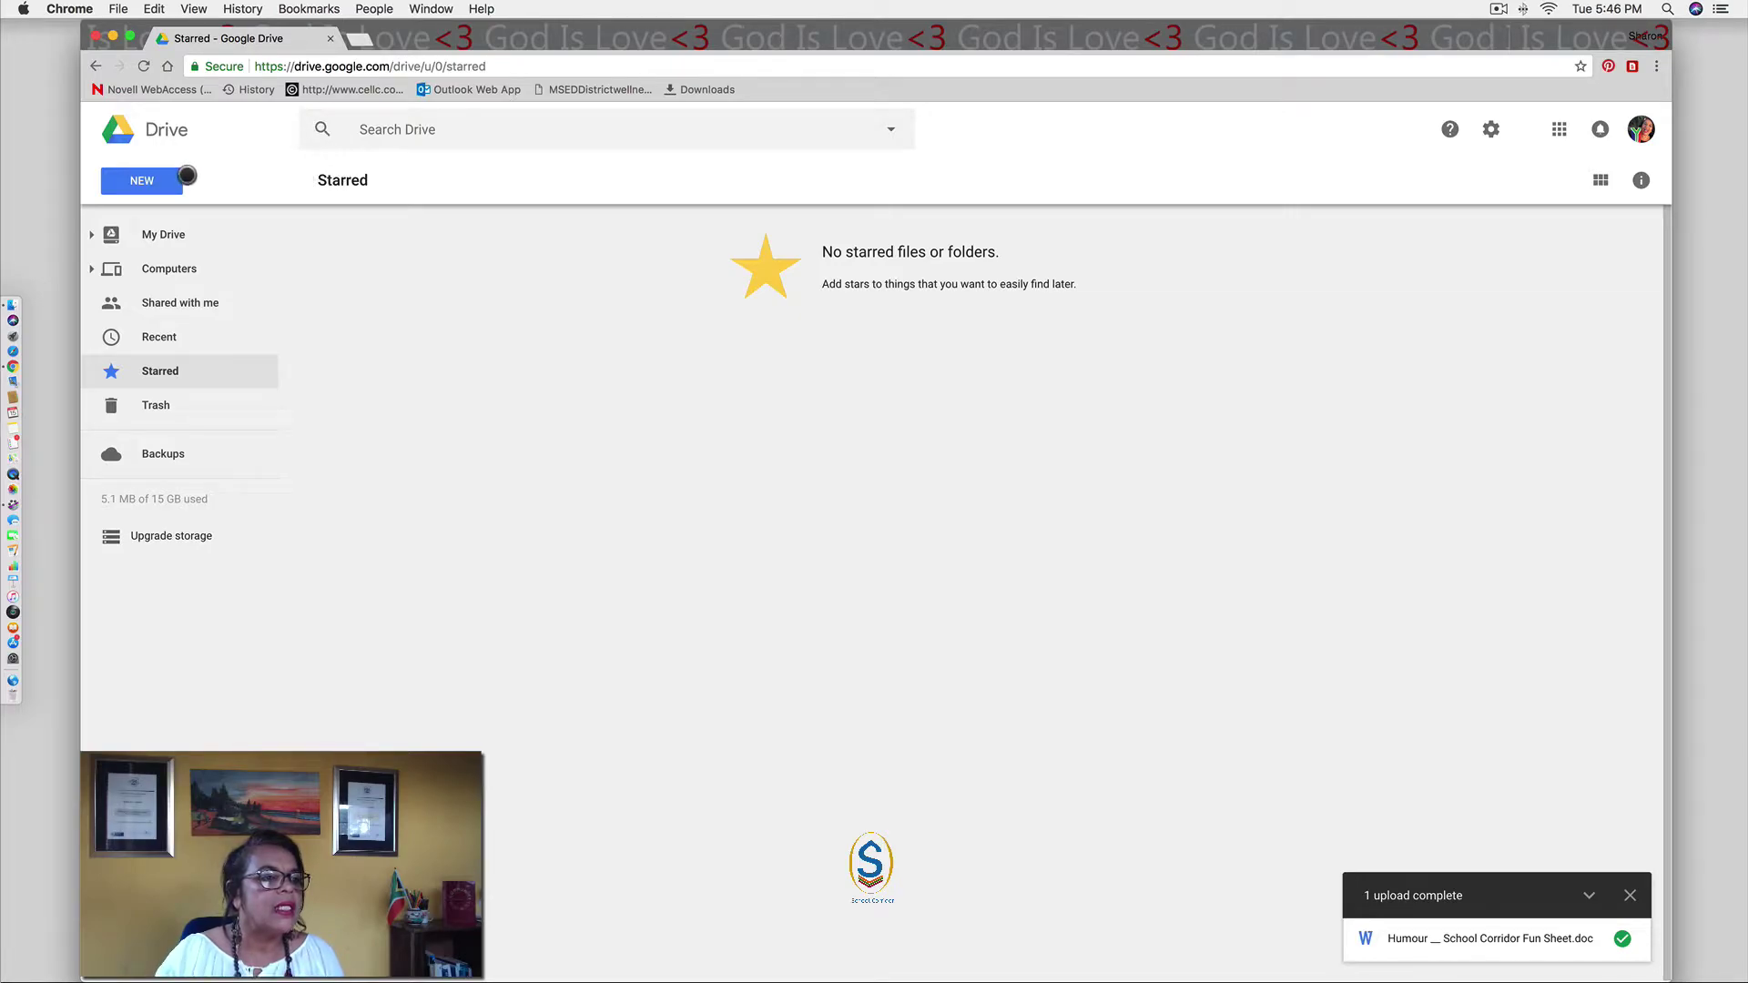
{"action": "left_click", "coordinate": [165, 234]}
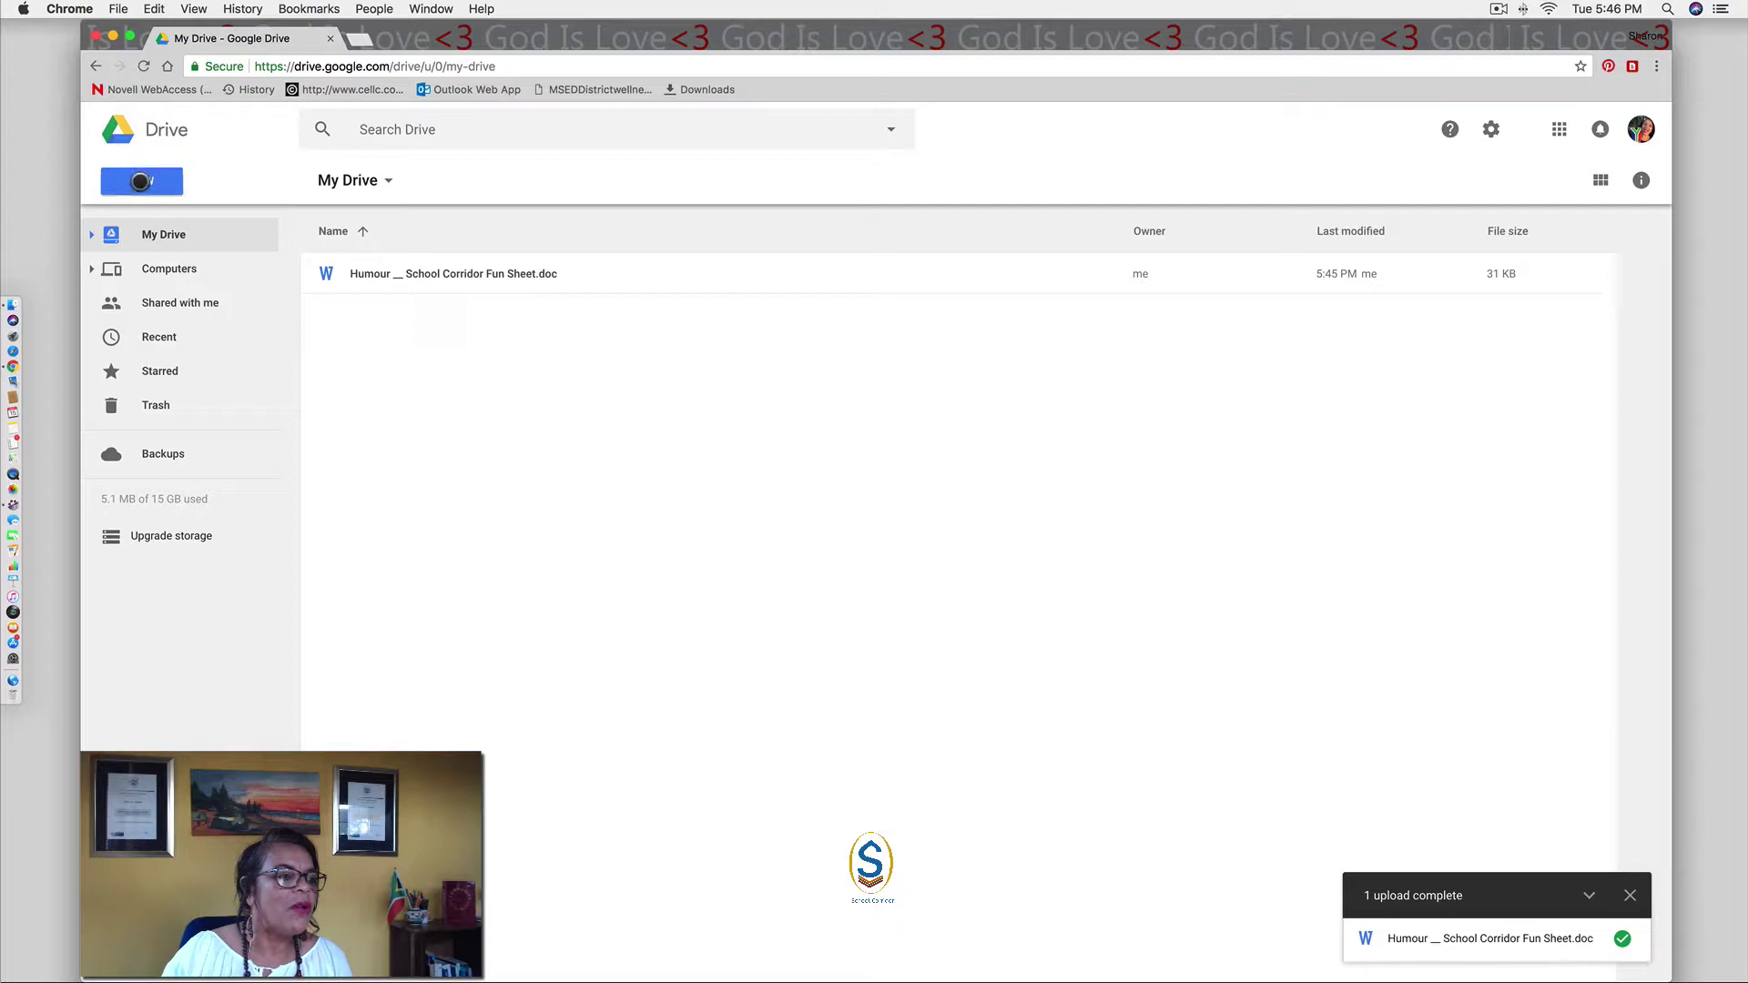
- Upload the whole Images folder from Documents to My Drive, approving the transfer of its files
{"action": "left_click", "coordinate": [141, 181]}
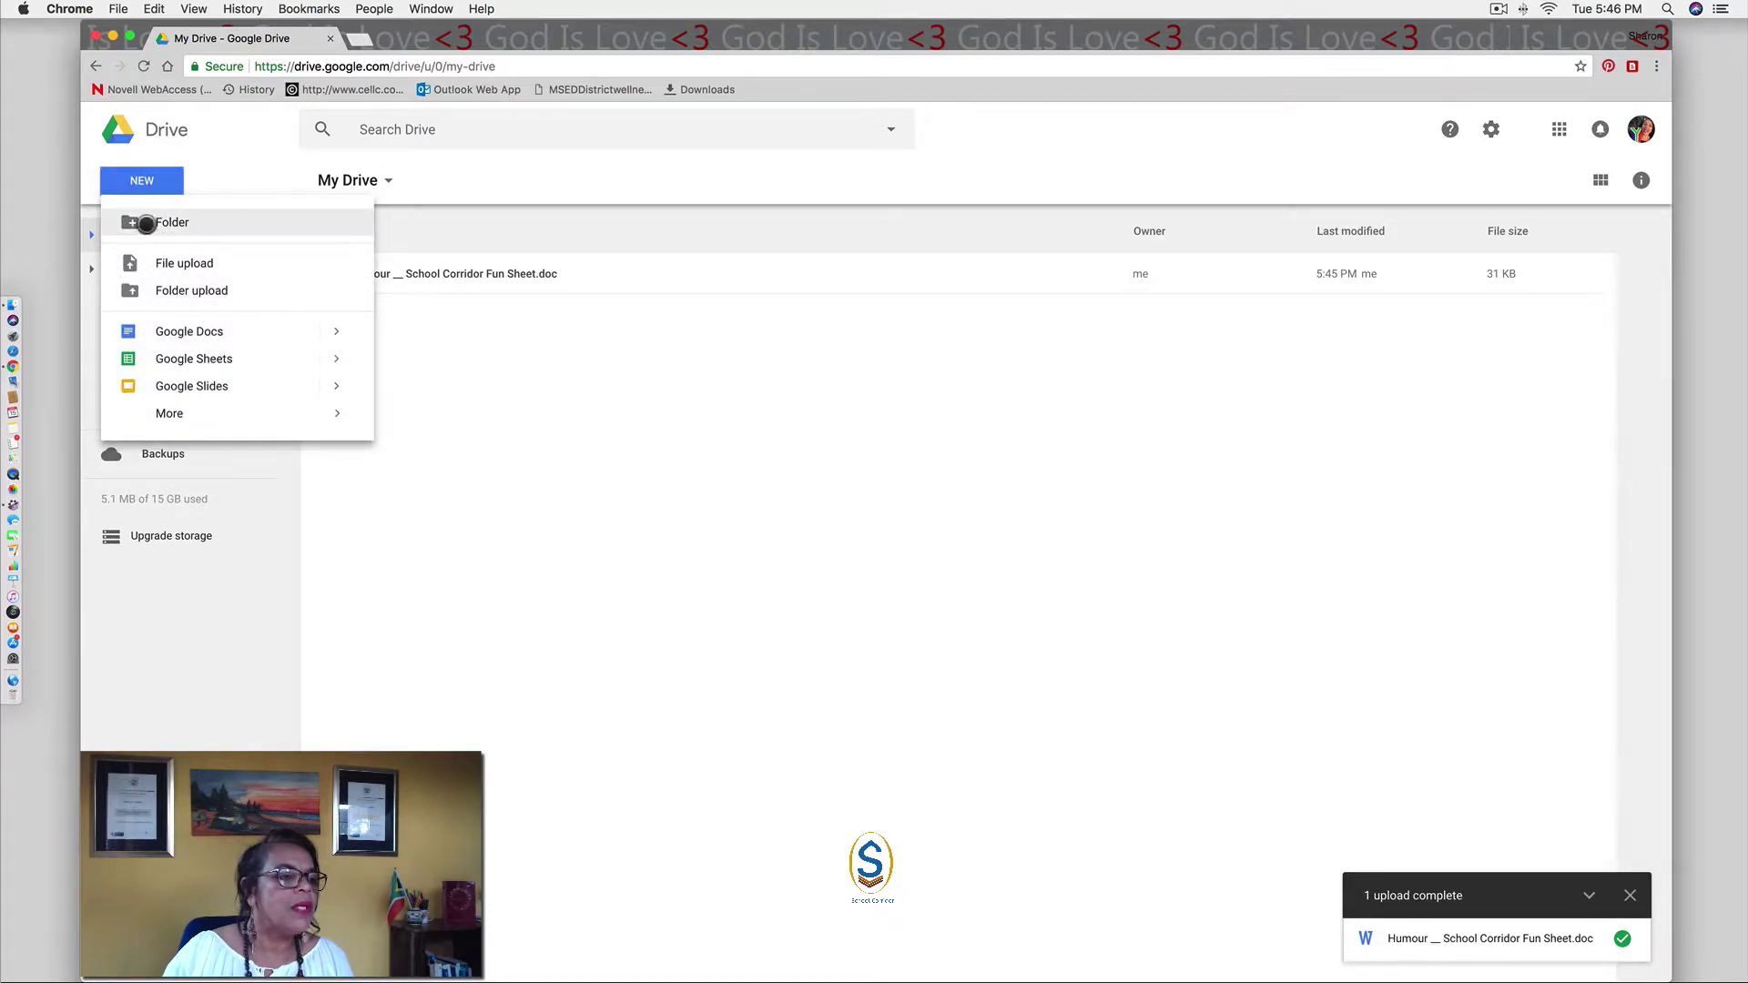
{"action": "left_click", "coordinate": [175, 290]}
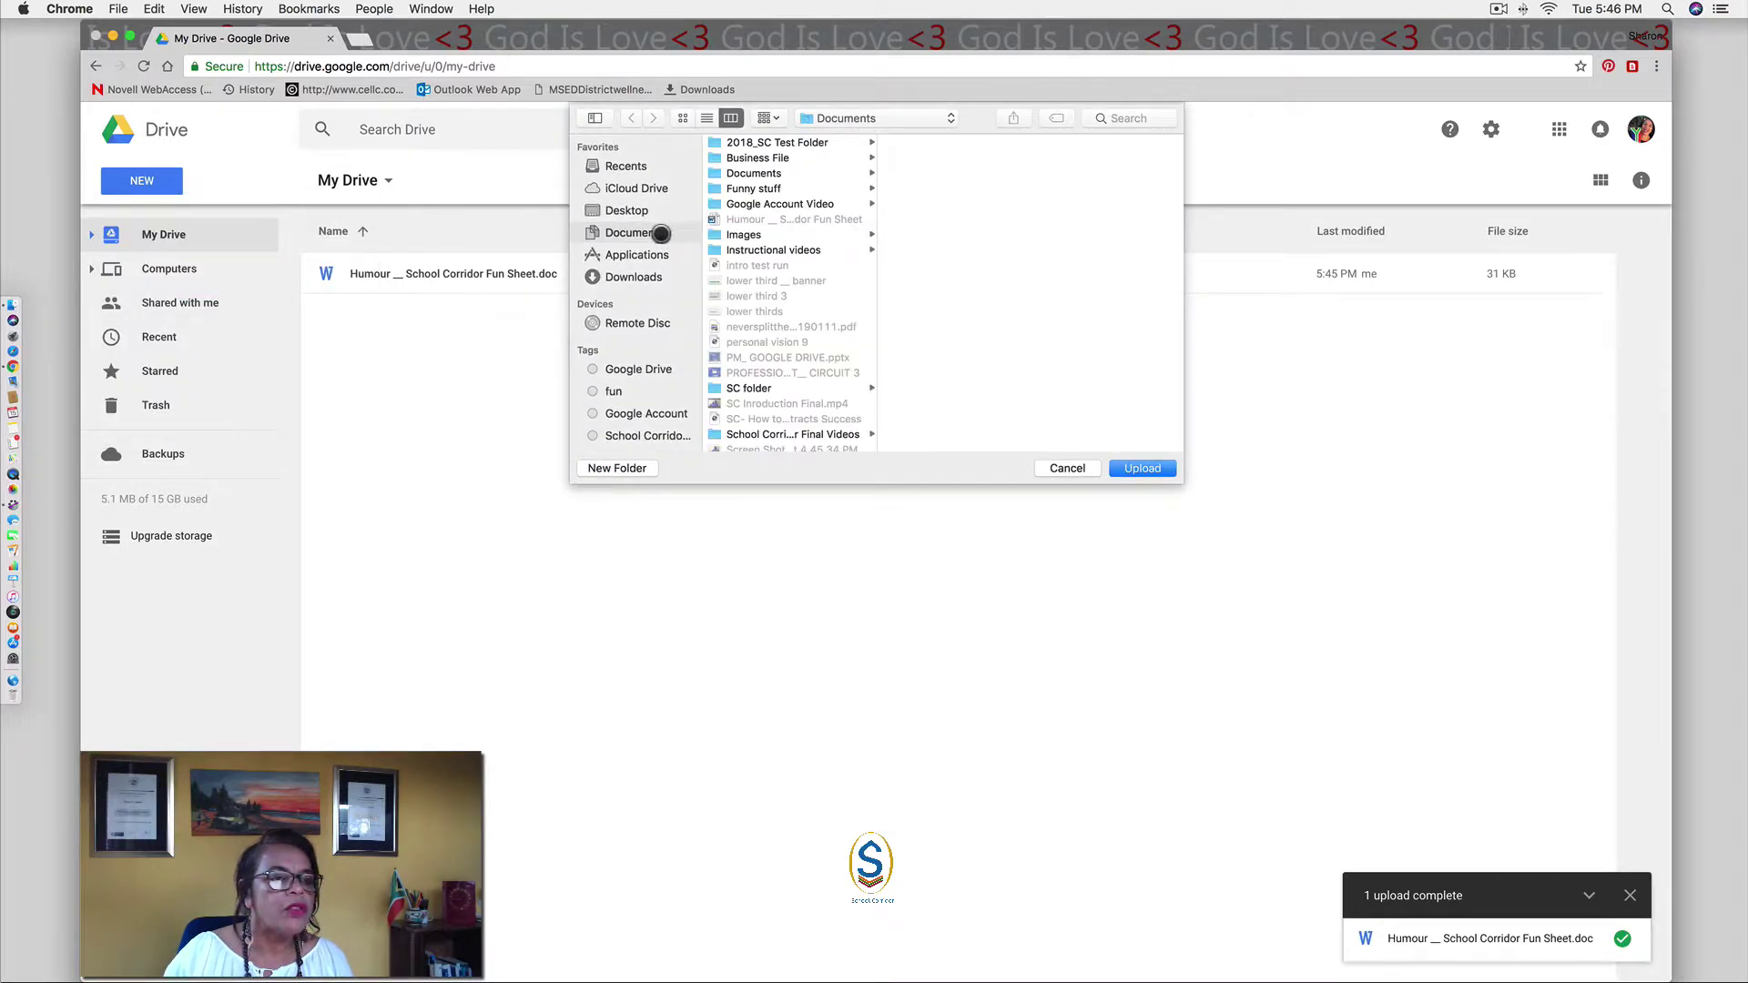
{"action": "left_click", "coordinate": [659, 233]}
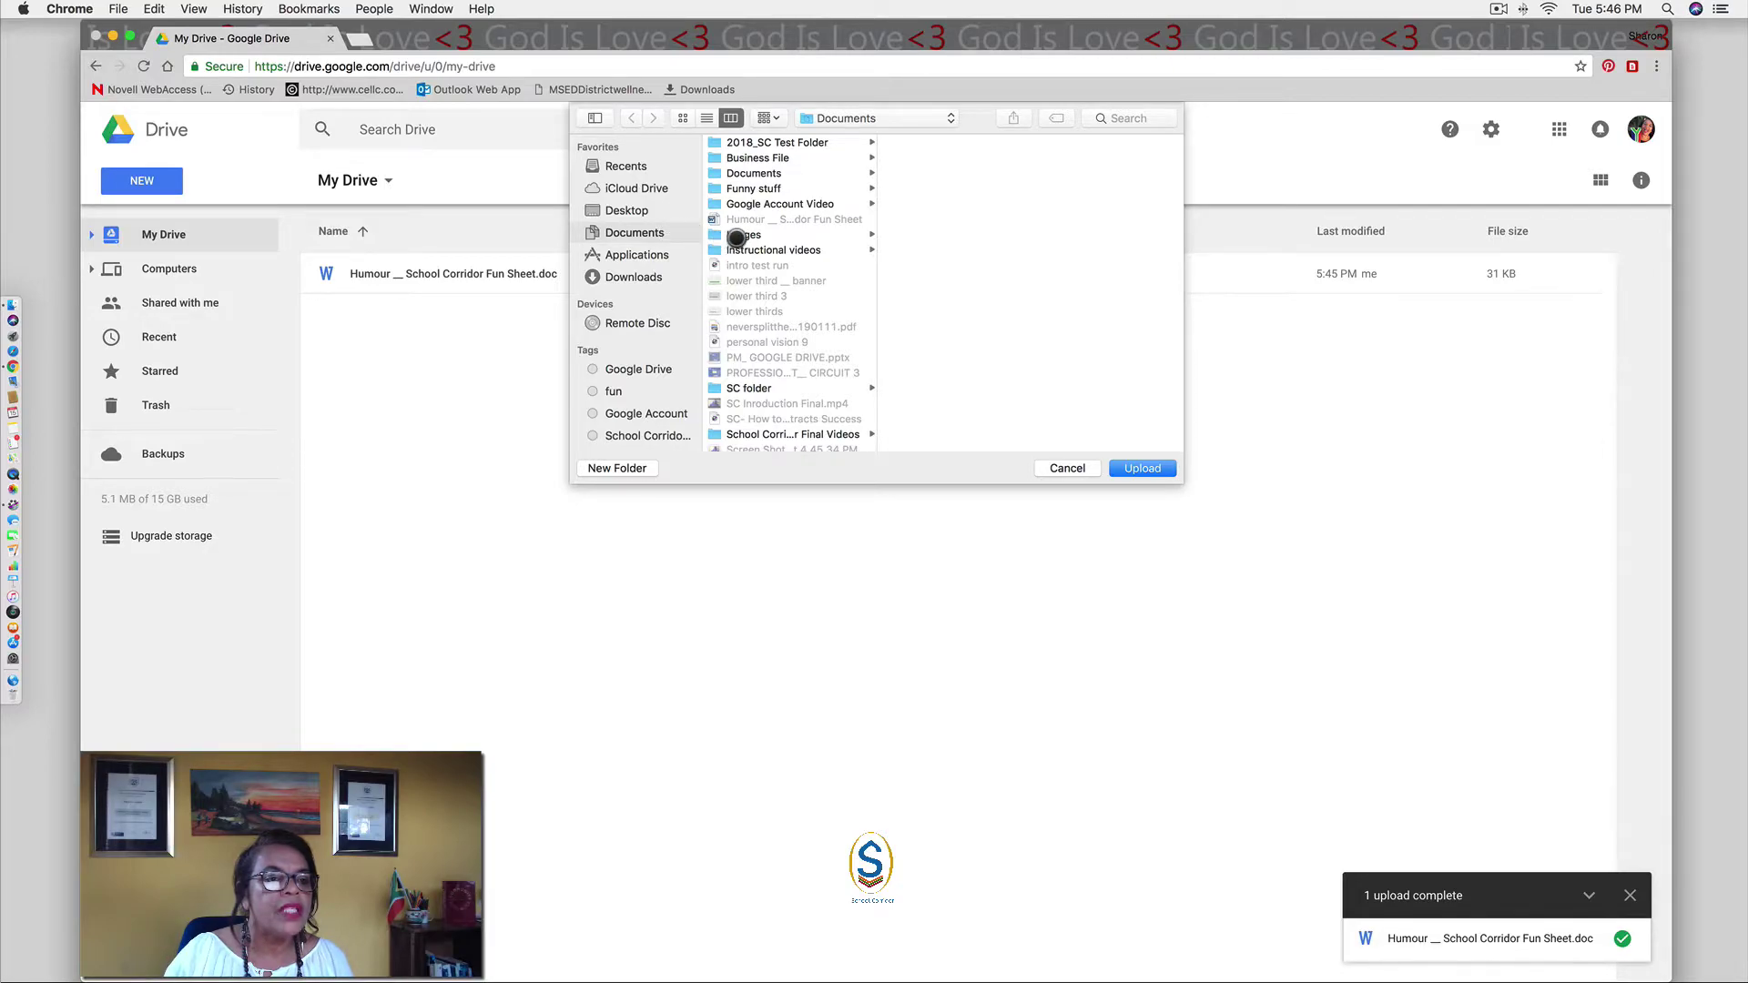
{"action": "left_click", "coordinate": [736, 237]}
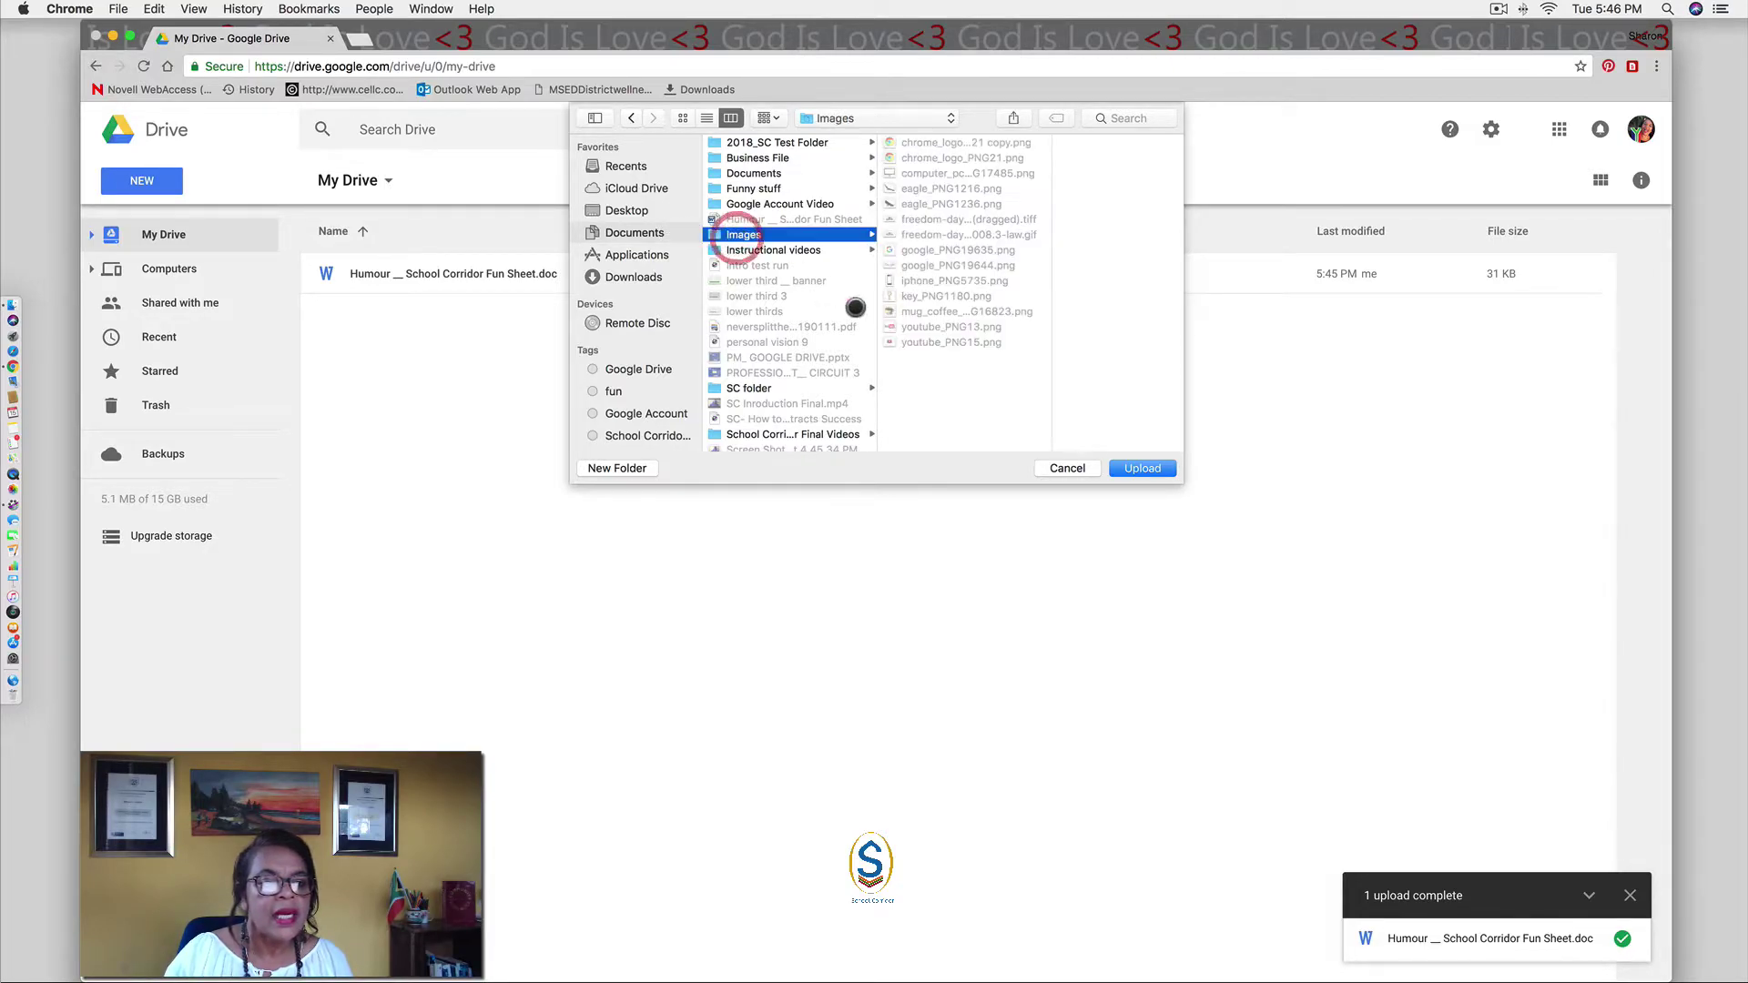
{"action": "left_click", "coordinate": [1133, 470]}
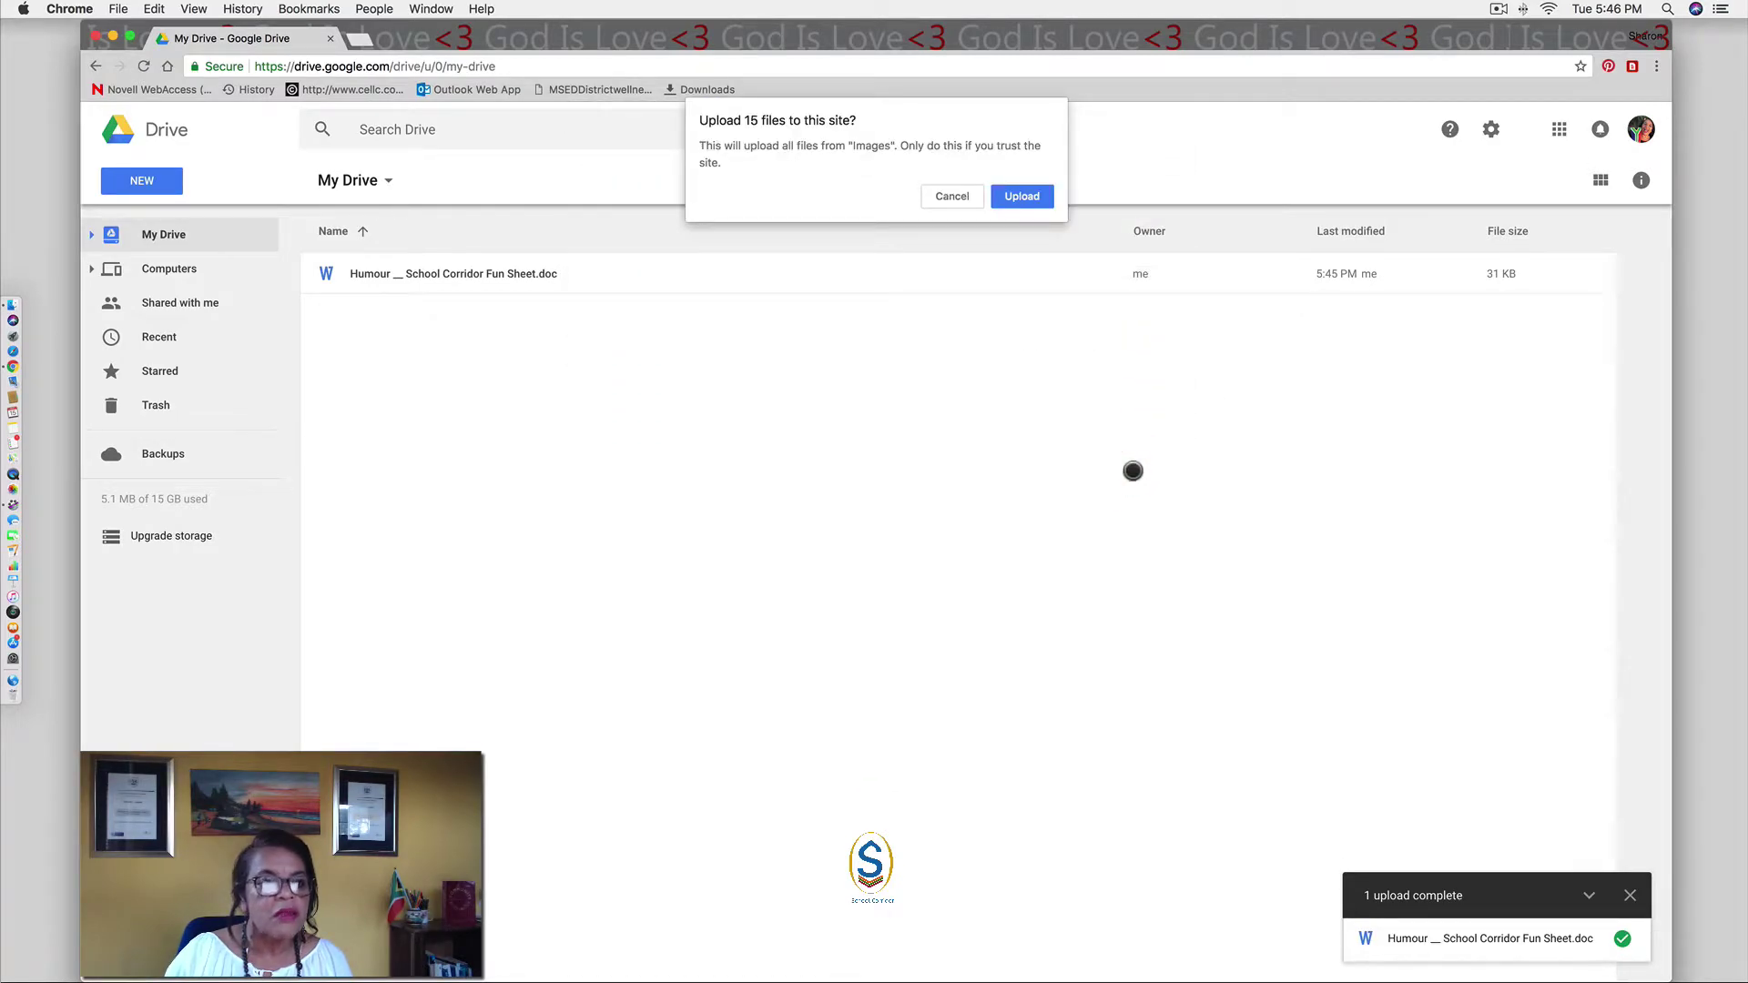
{"action": "left_click", "coordinate": [1015, 199]}
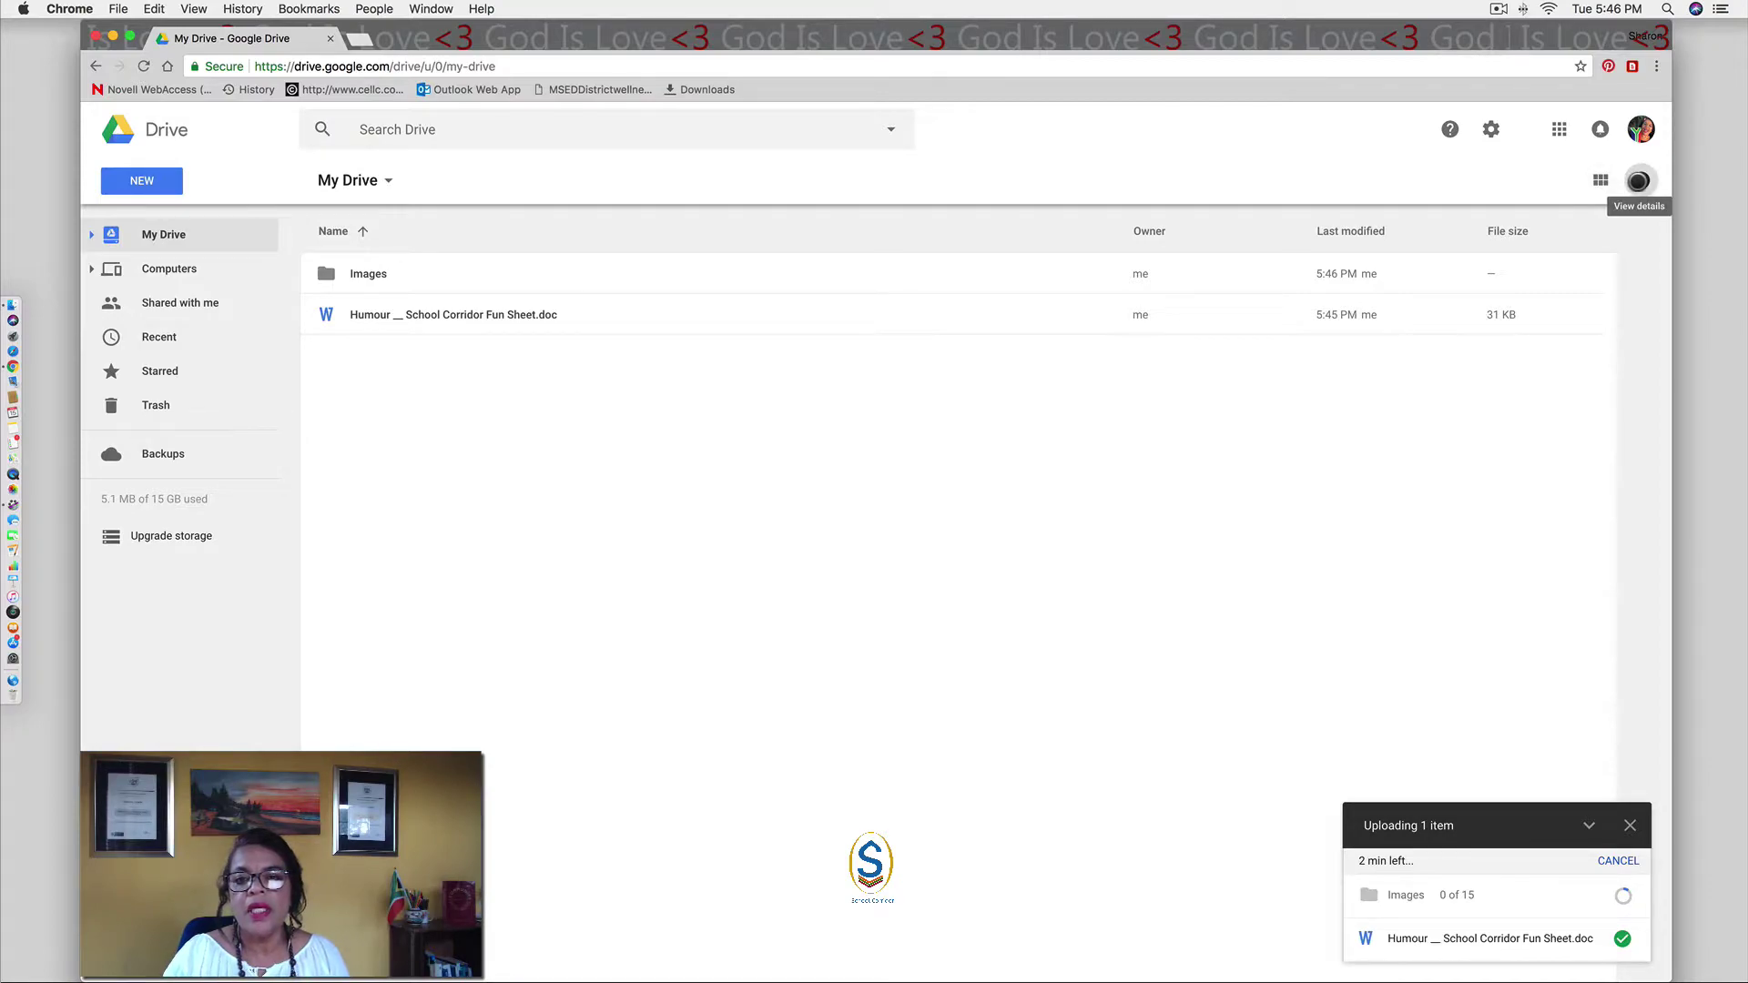
- View My Drive's recent activity, close the details, and preview the grid layout before returning to the list layout
{"action": "left_click", "coordinate": [1639, 181]}
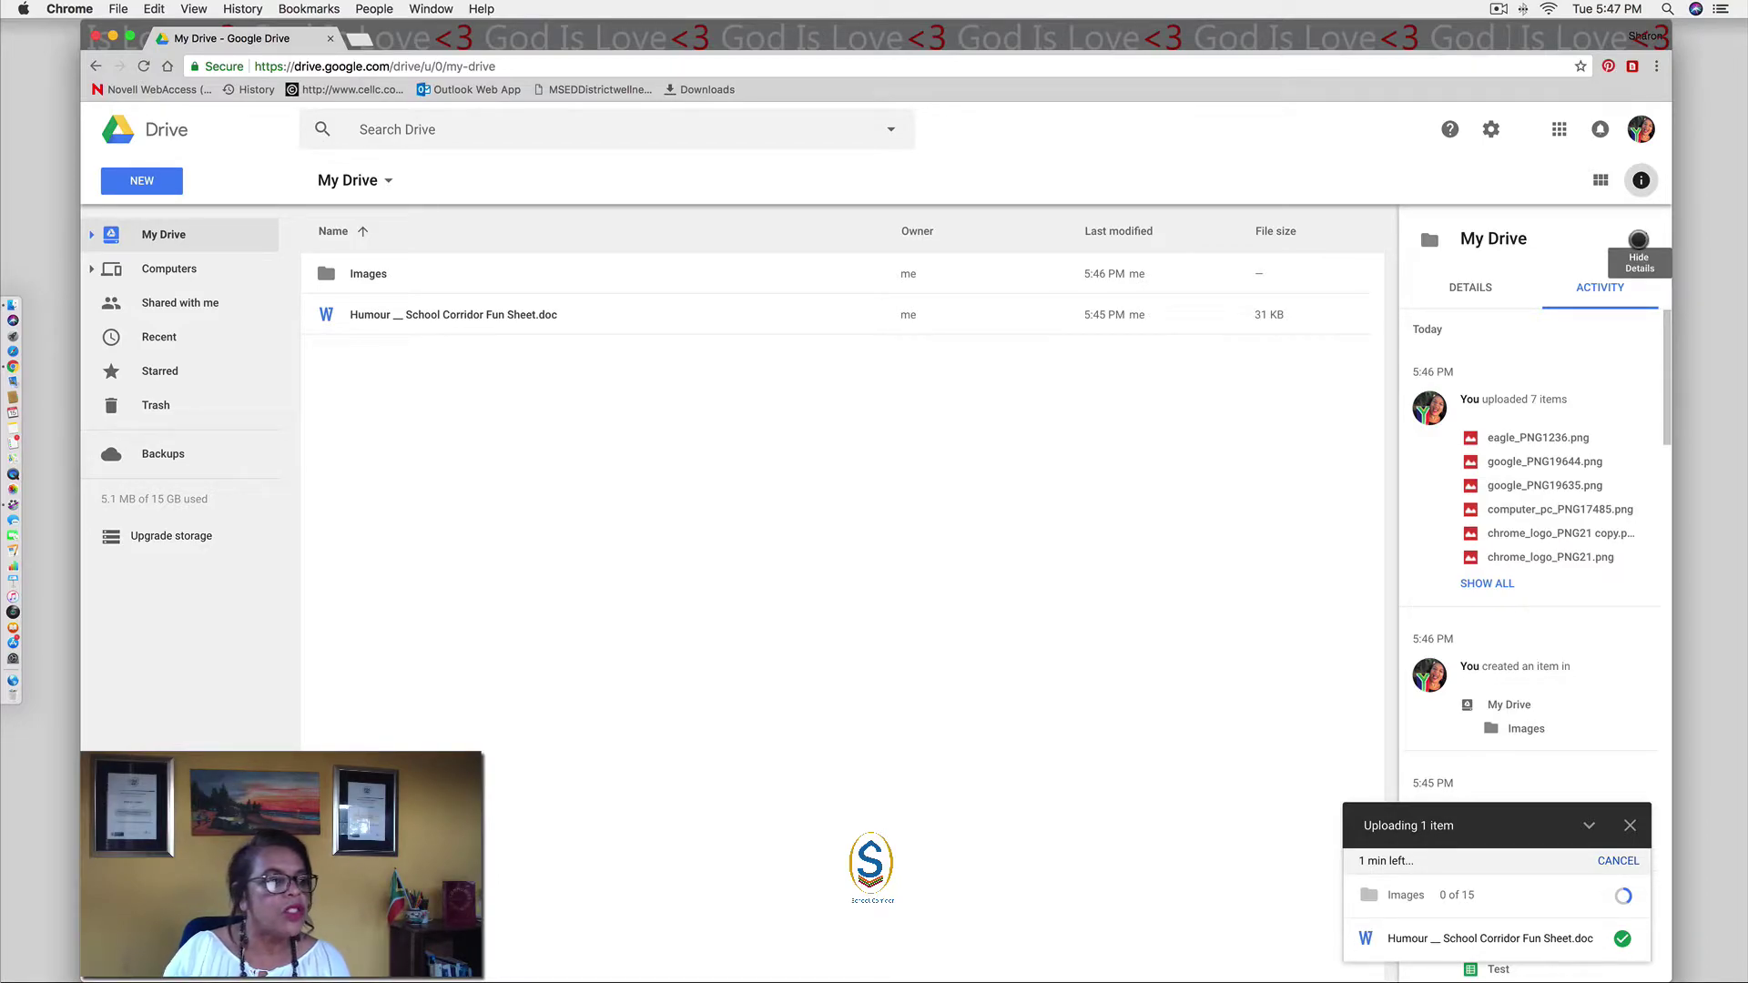
{"action": "left_click", "coordinate": [1638, 240]}
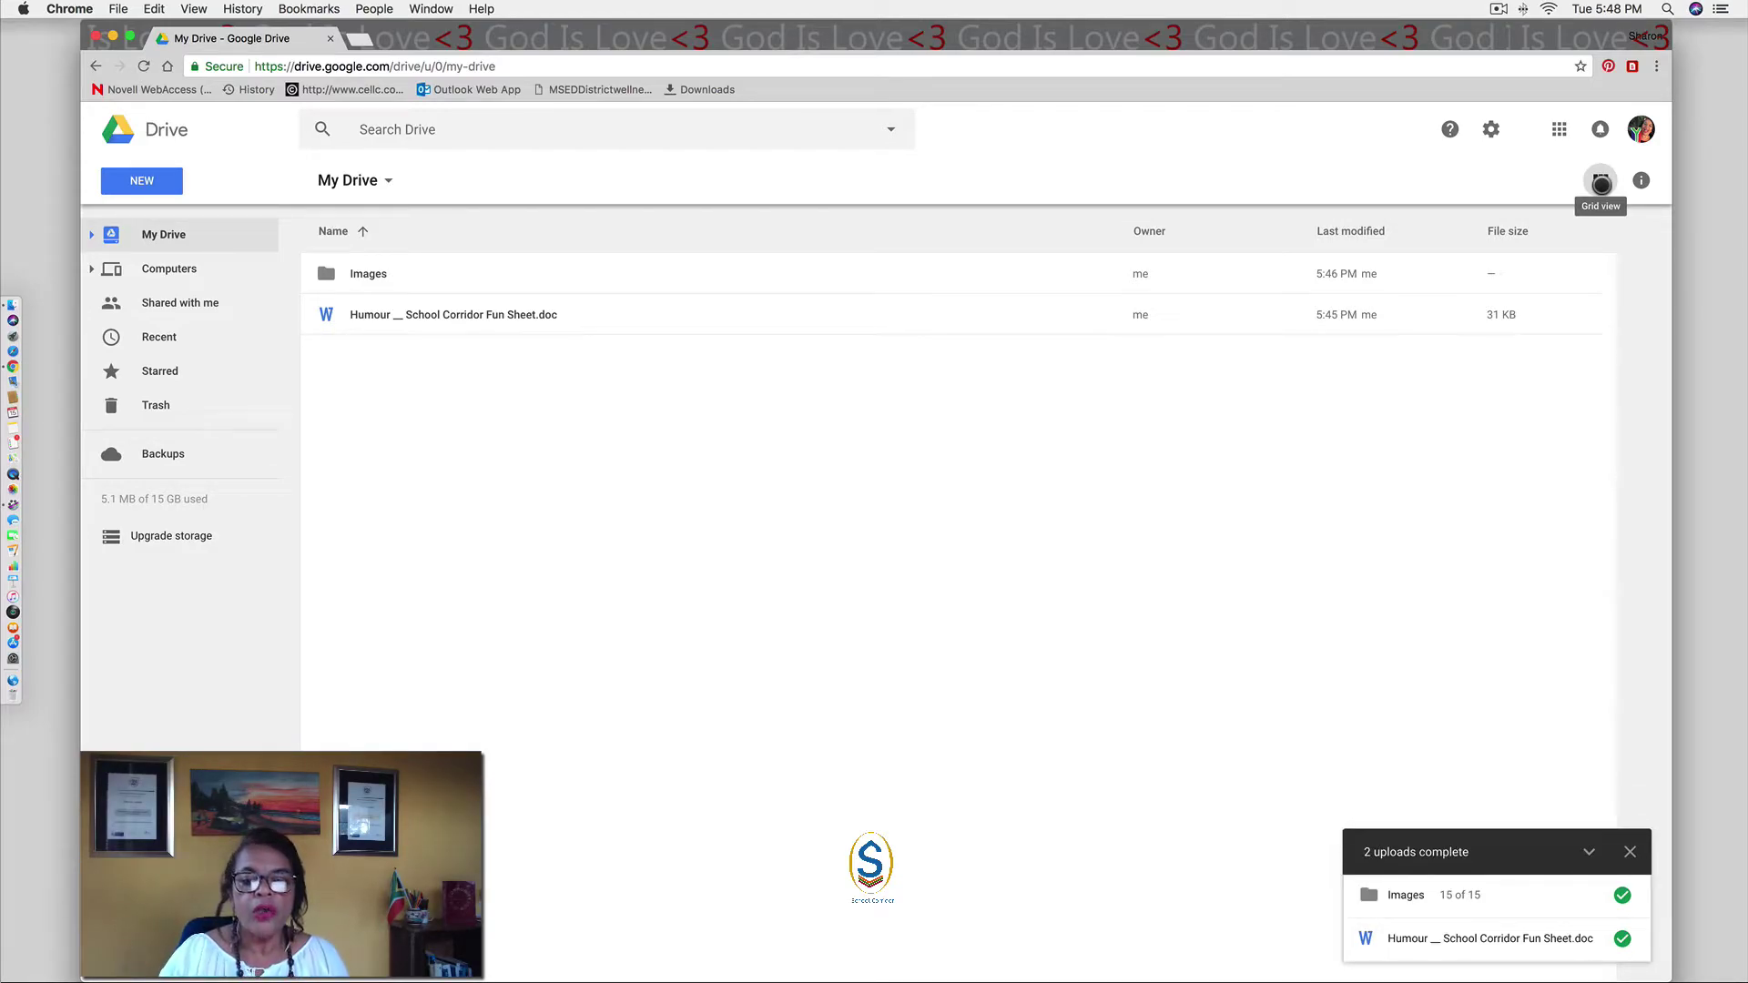
{"action": "left_click", "coordinate": [1601, 182]}
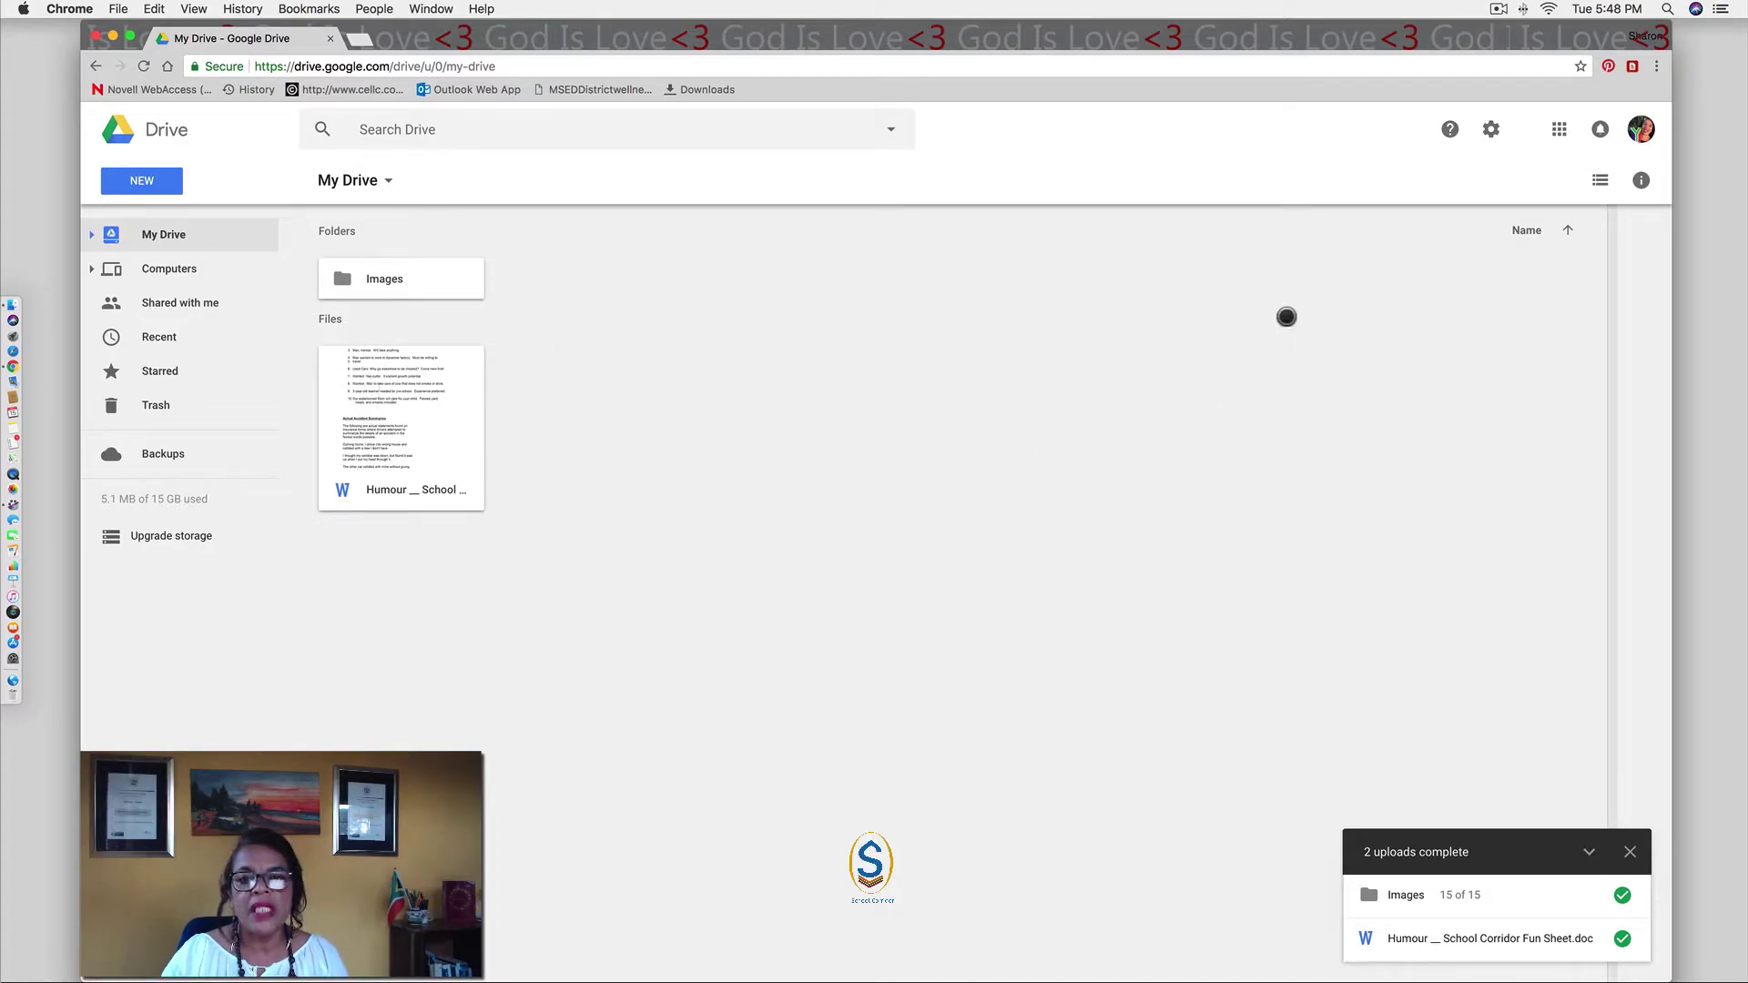
{"action": "left_click", "coordinate": [1602, 182]}
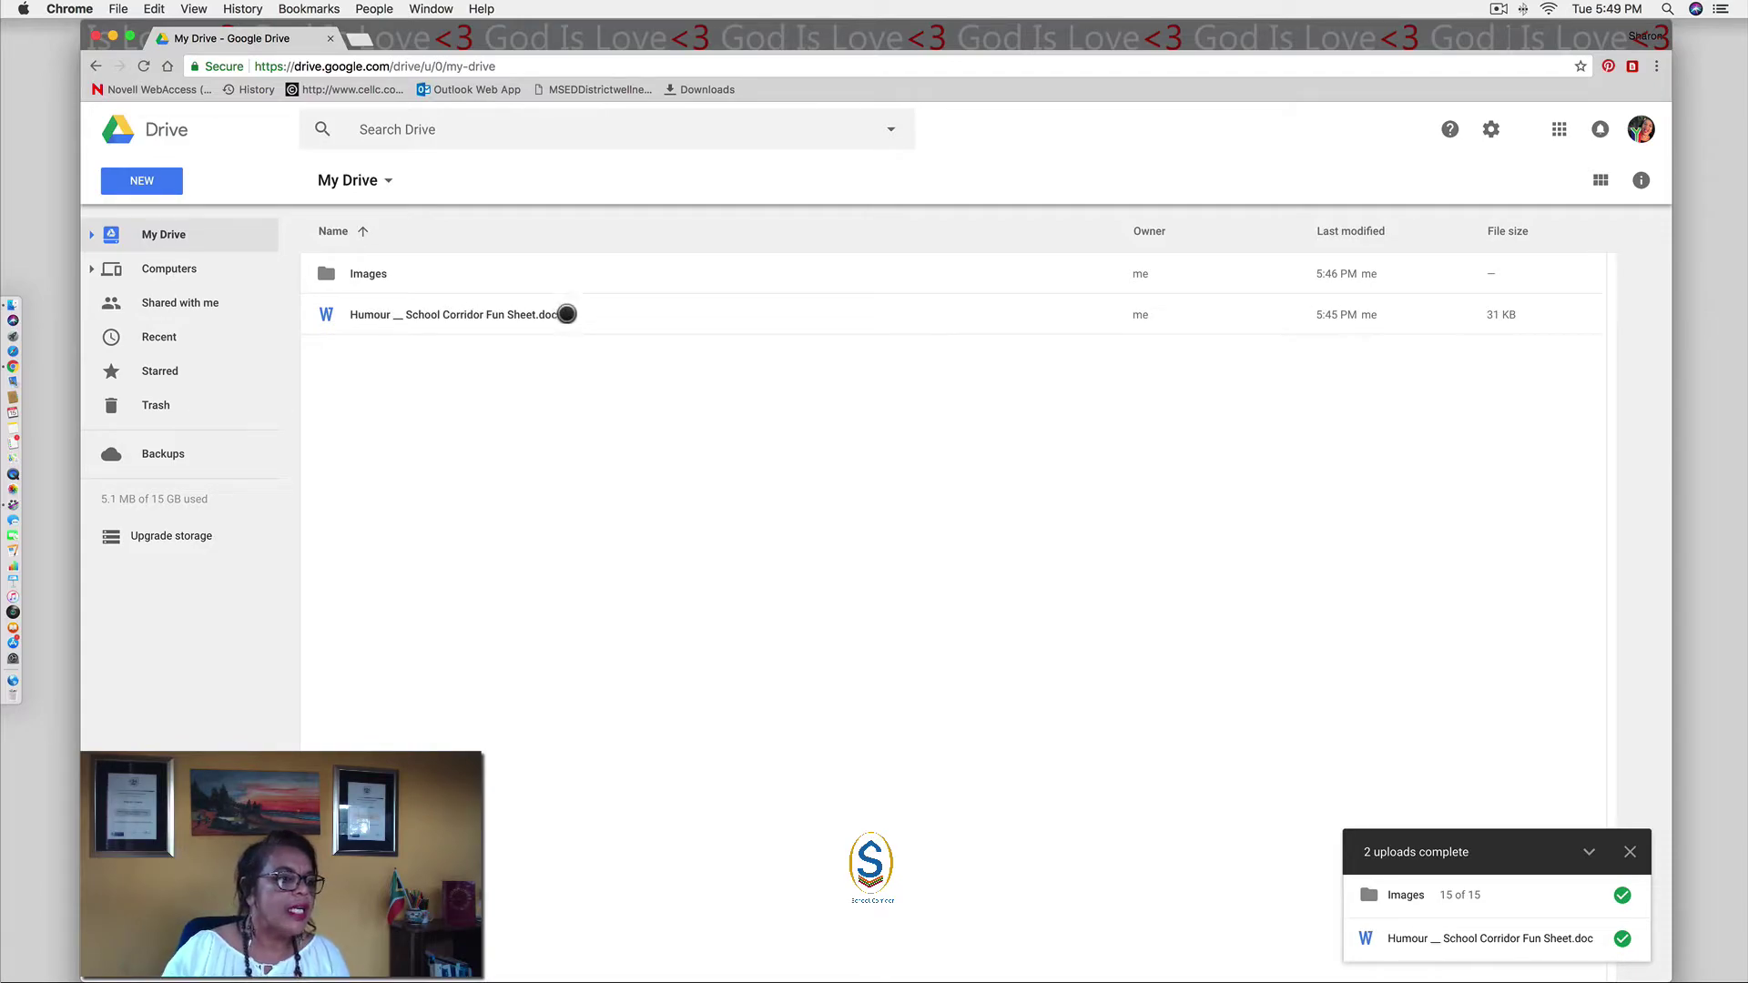
- Upload the teach_like_a_champion__ The ebook.pdf file from the Documents folder to My Drive
{"action": "left_click", "coordinate": [155, 179]}
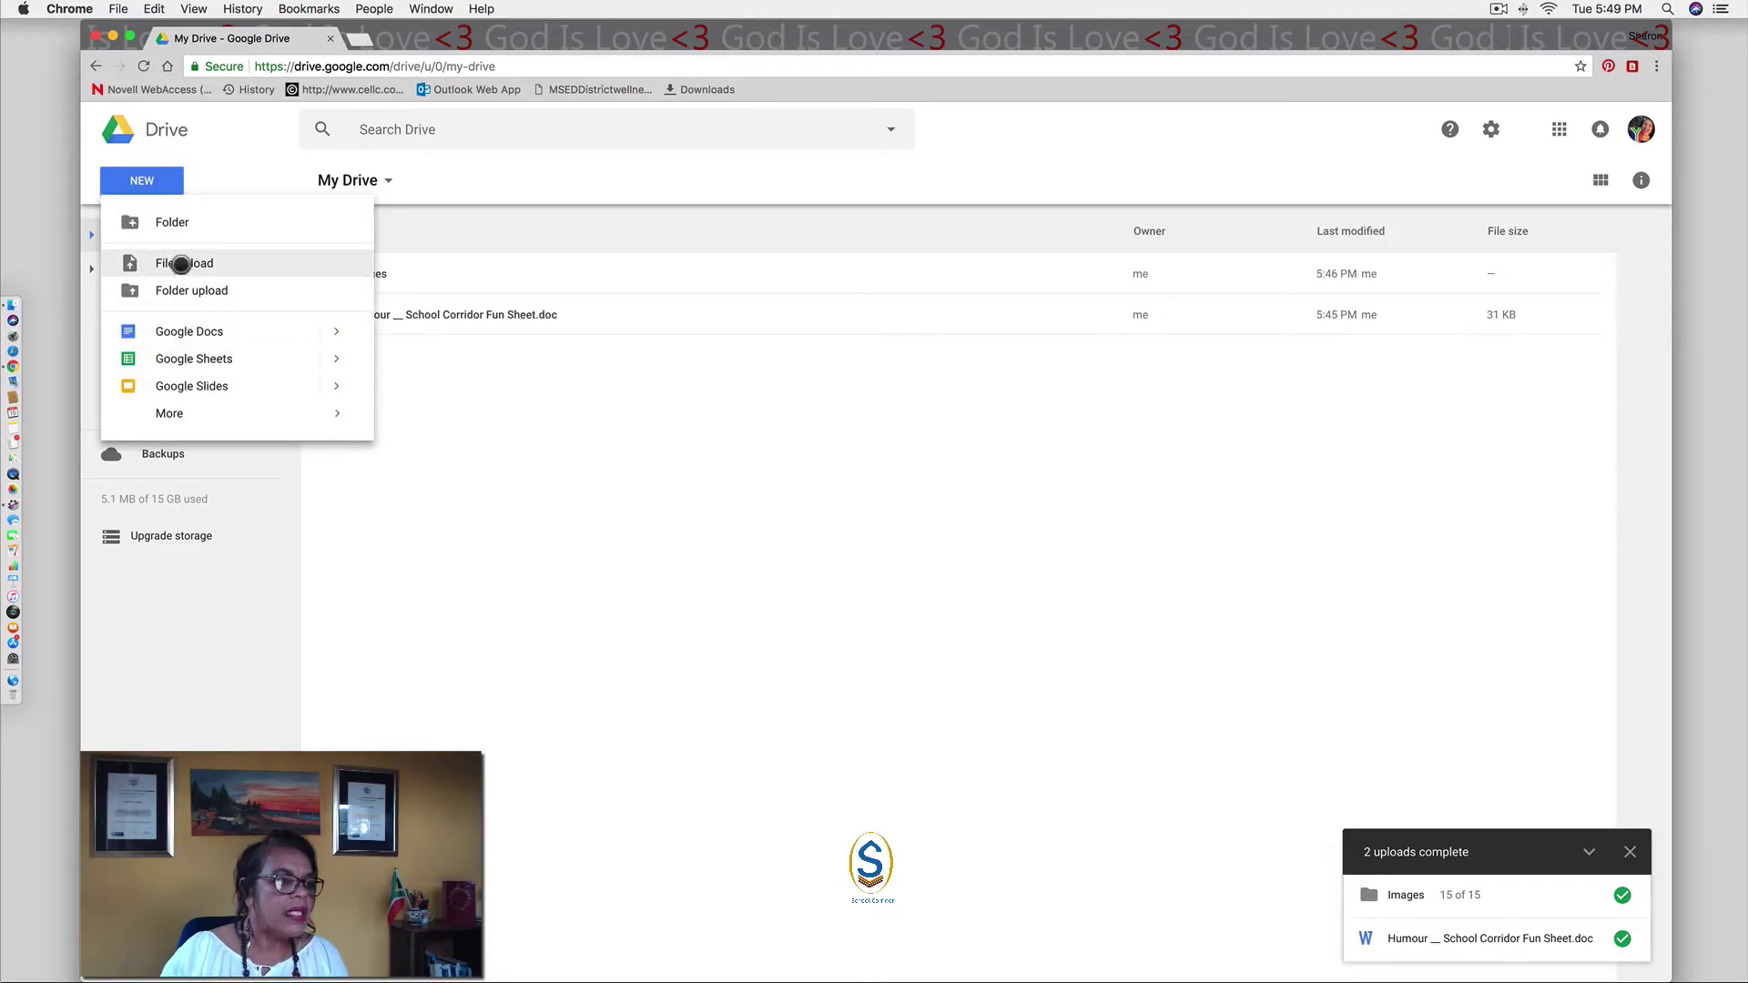
{"action": "left_click", "coordinate": [180, 268]}
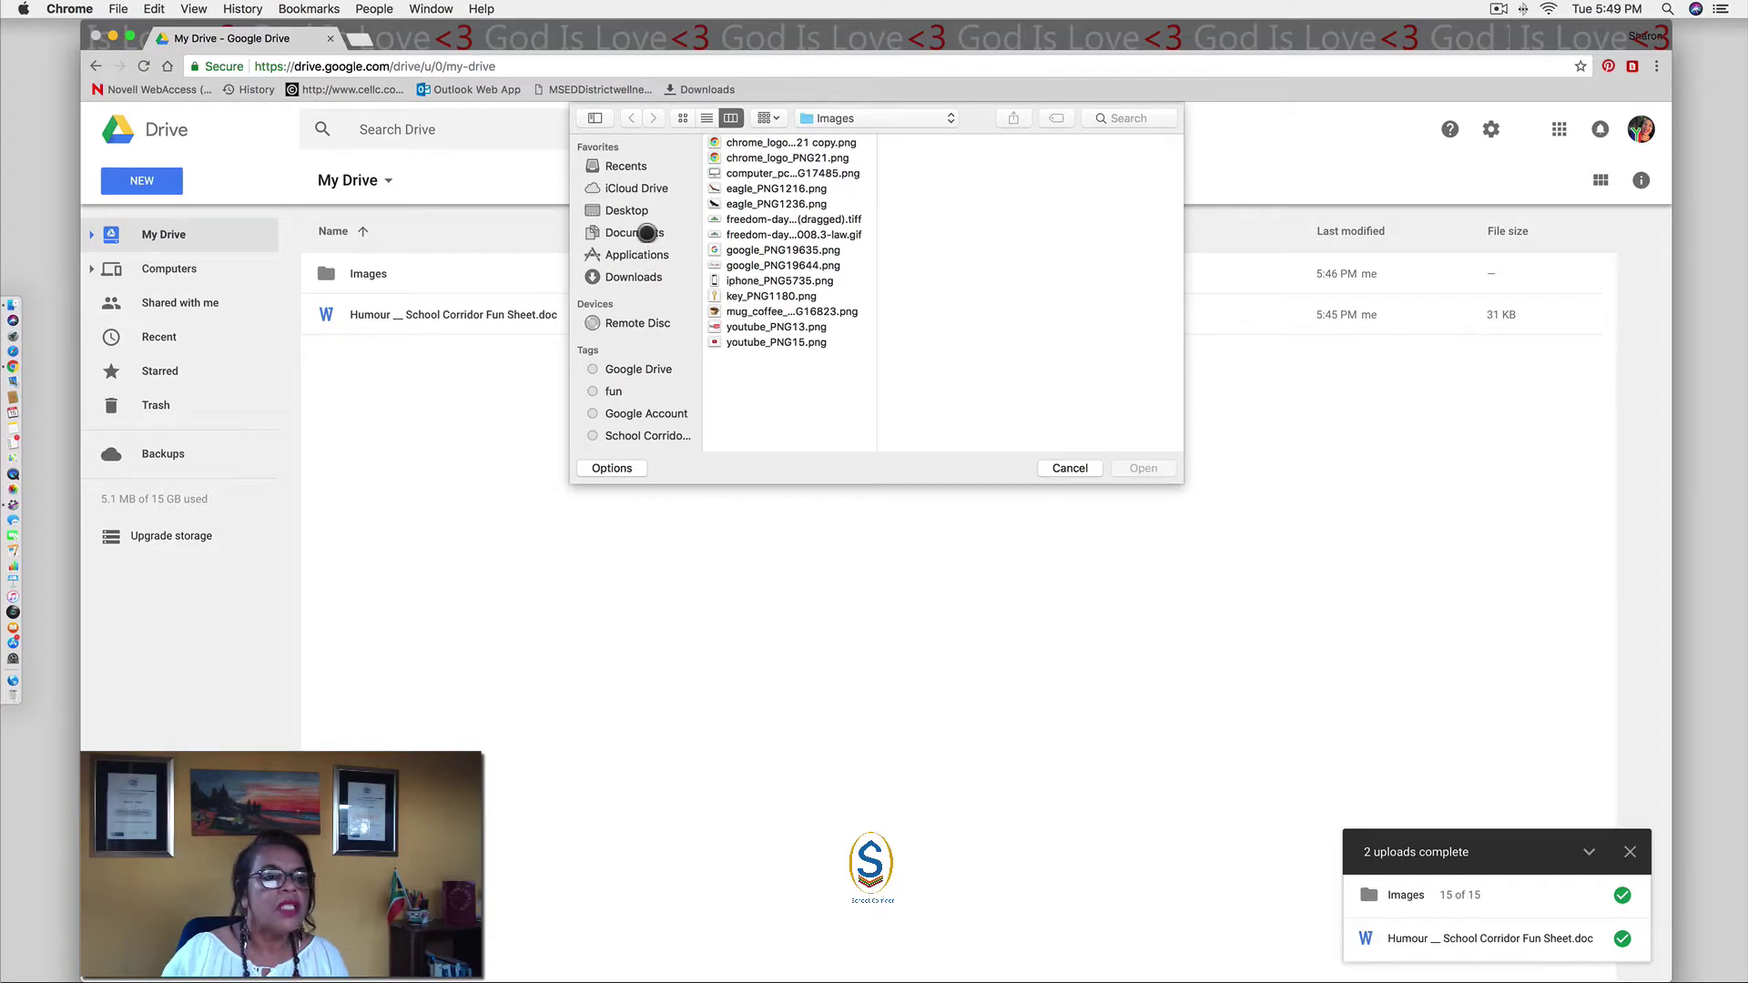
{"action": "left_click", "coordinate": [646, 232]}
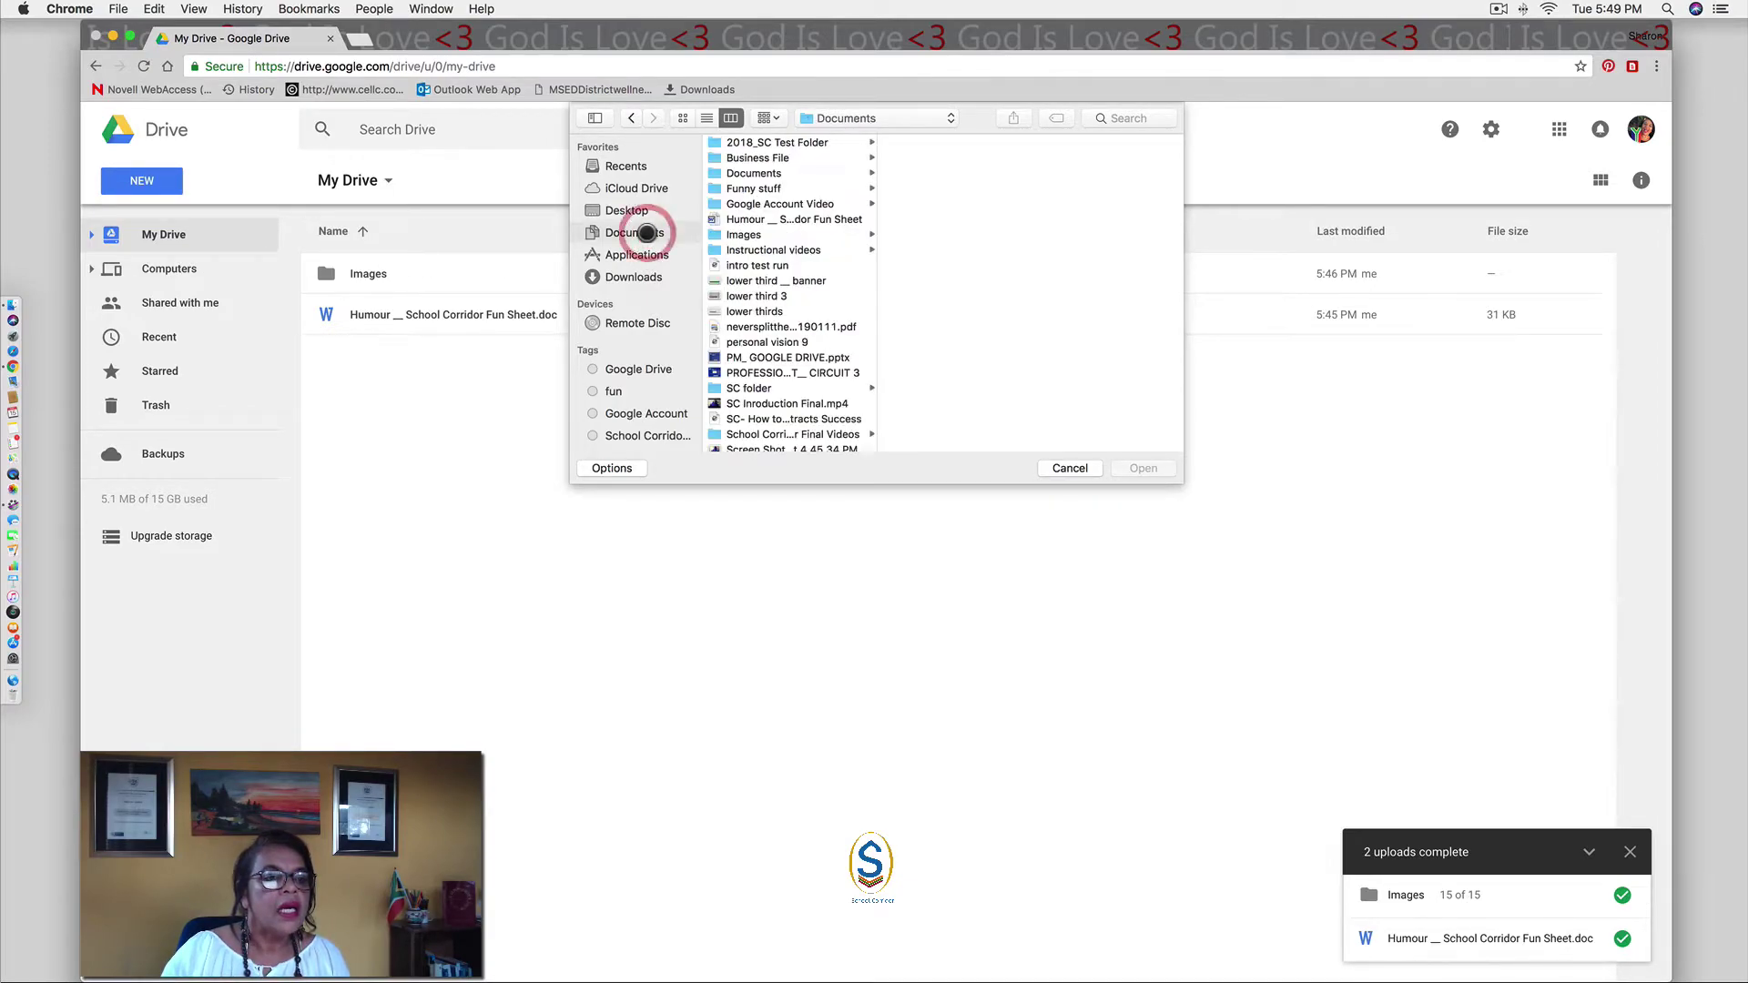
{"action": "scroll", "coordinate": [792, 360], "scroll_direction": "down", "scroll_amount": 5}
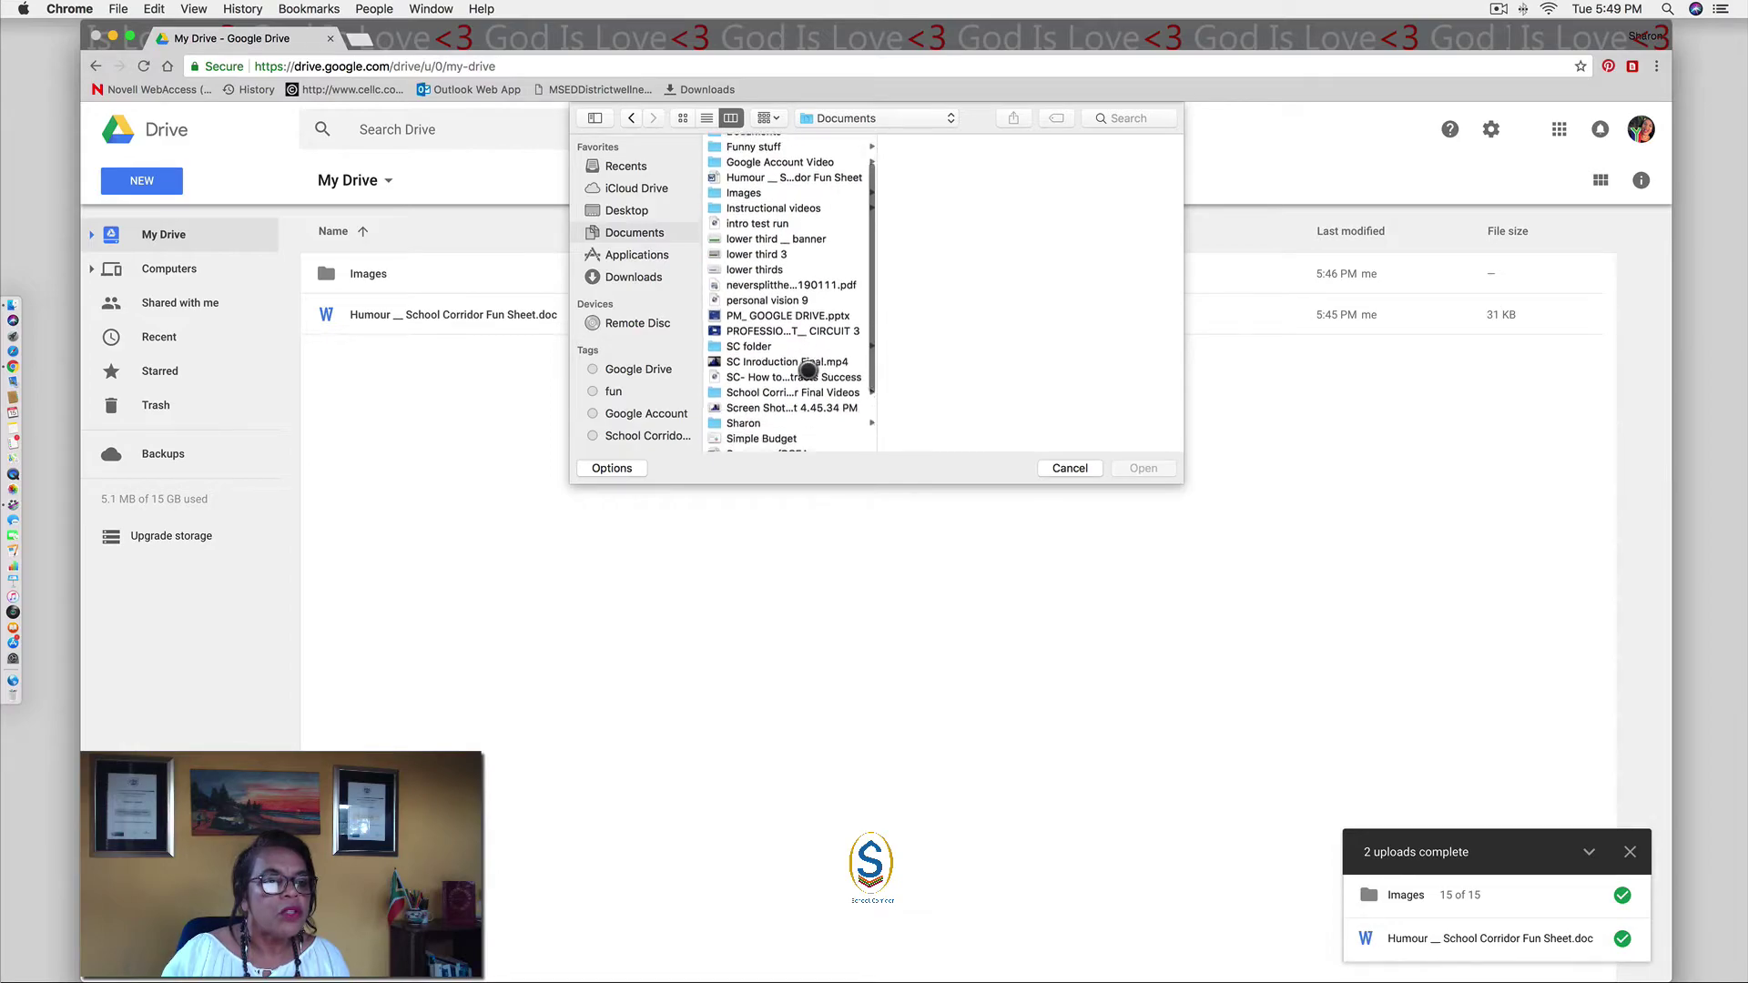
{"action": "scroll", "coordinate": [807, 370], "scroll_direction": "up", "scroll_amount": 3}
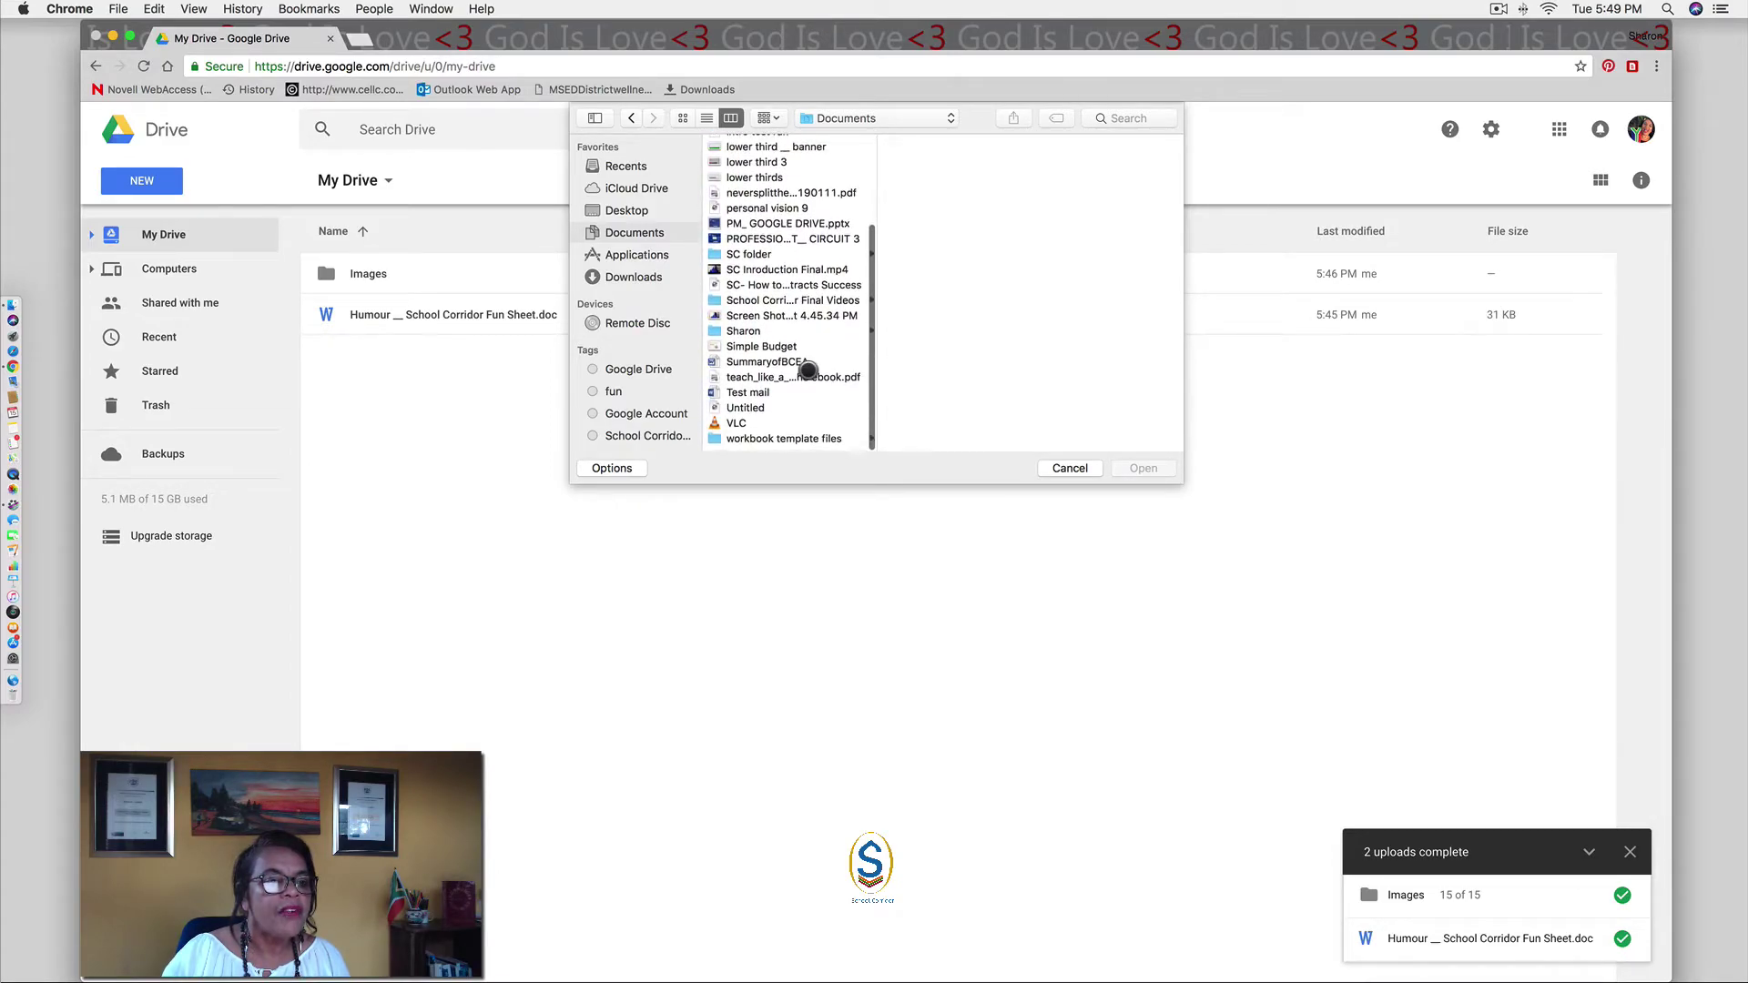
{"action": "scroll", "coordinate": [807, 370], "scroll_direction": "up", "scroll_amount": 3}
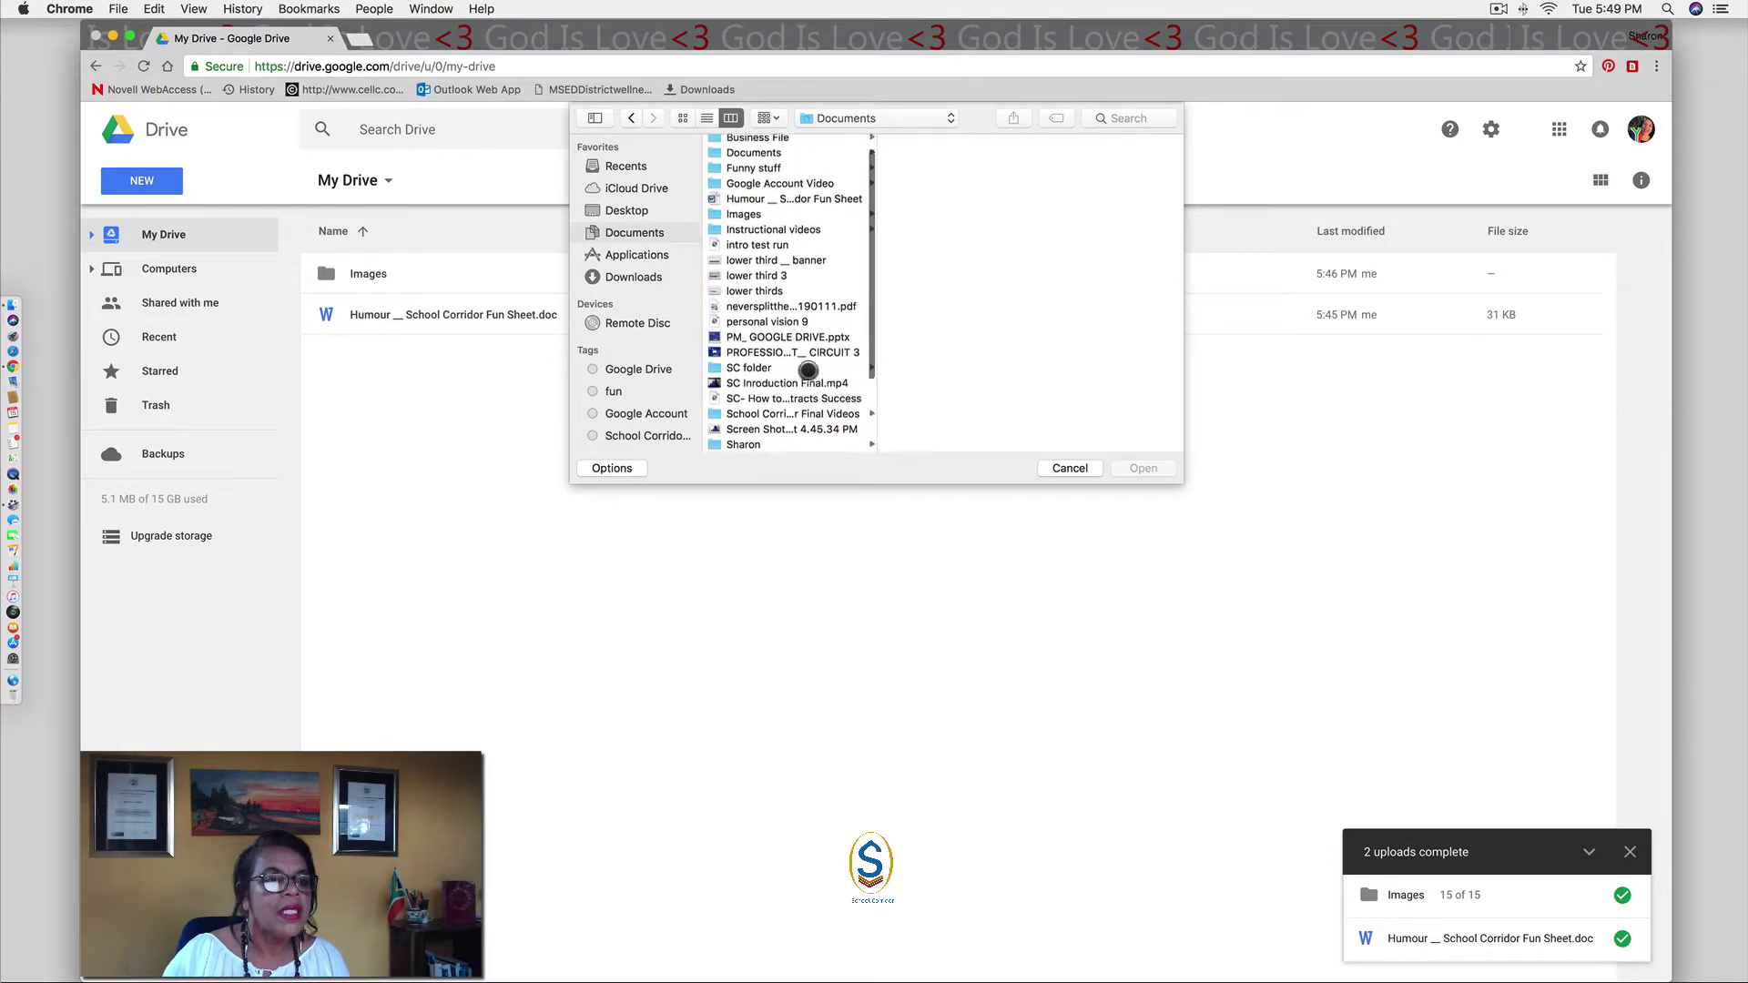
{"action": "scroll", "coordinate": [807, 370], "scroll_direction": "down", "scroll_amount": 5}
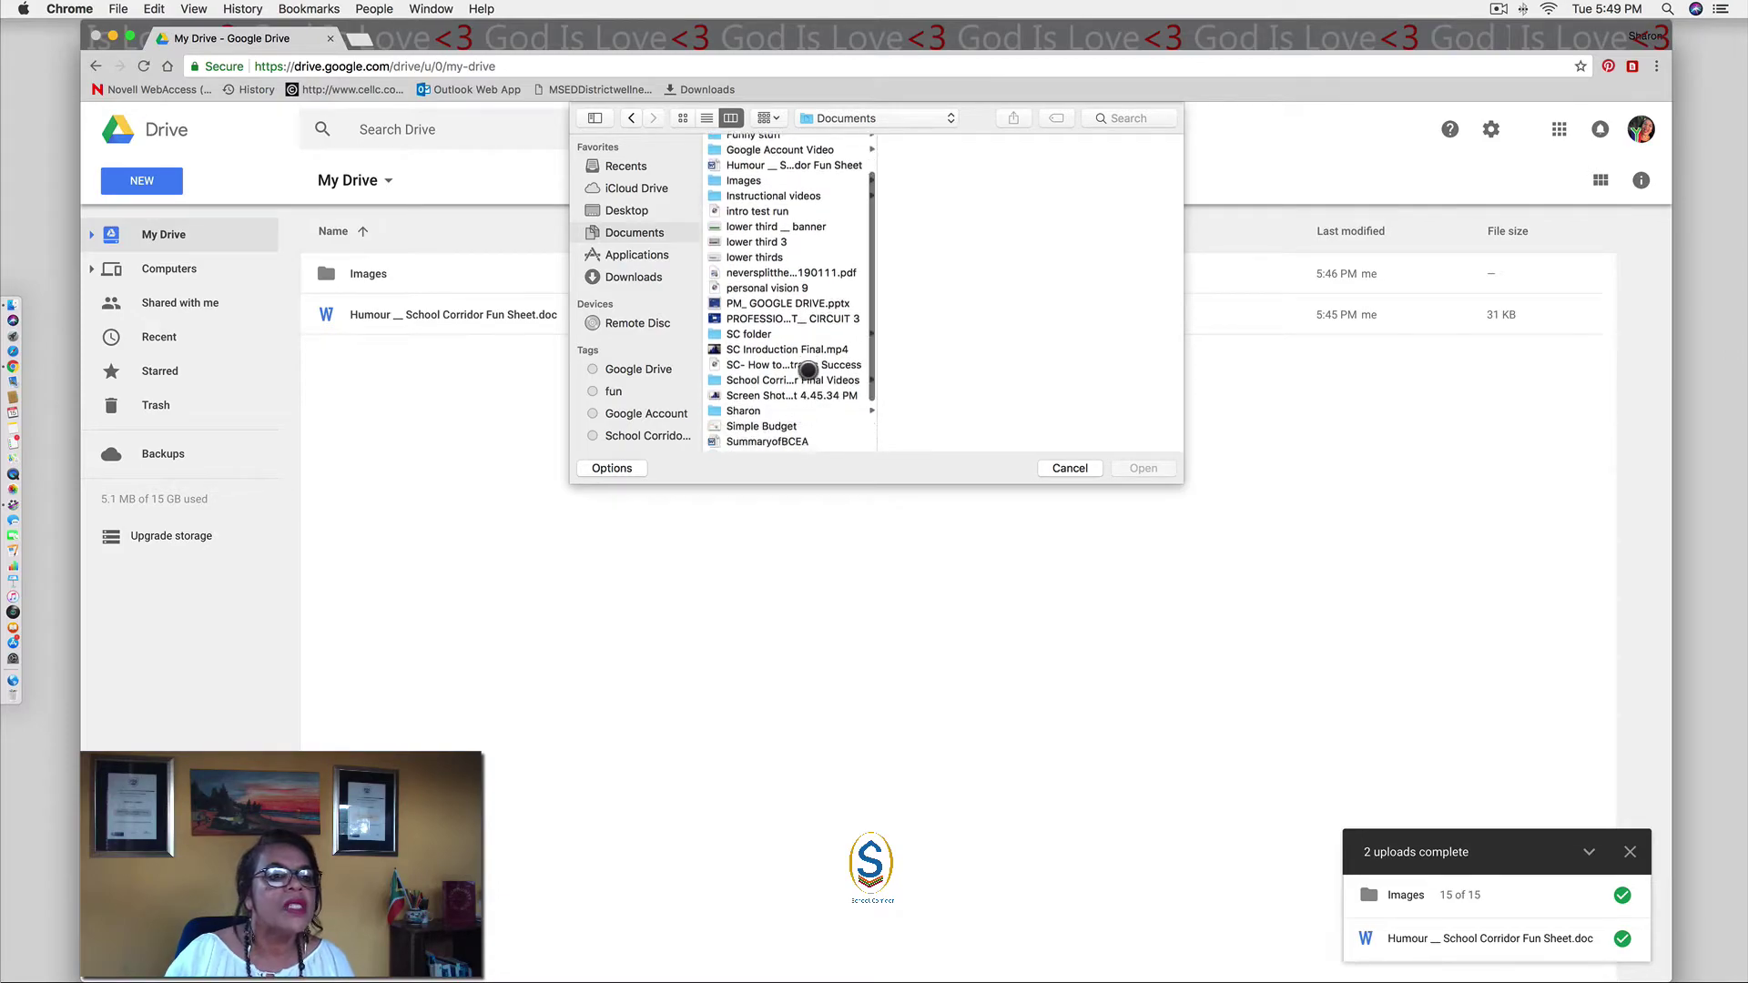
{"action": "scroll", "coordinate": [807, 369], "scroll_direction": "up", "scroll_amount": 2}
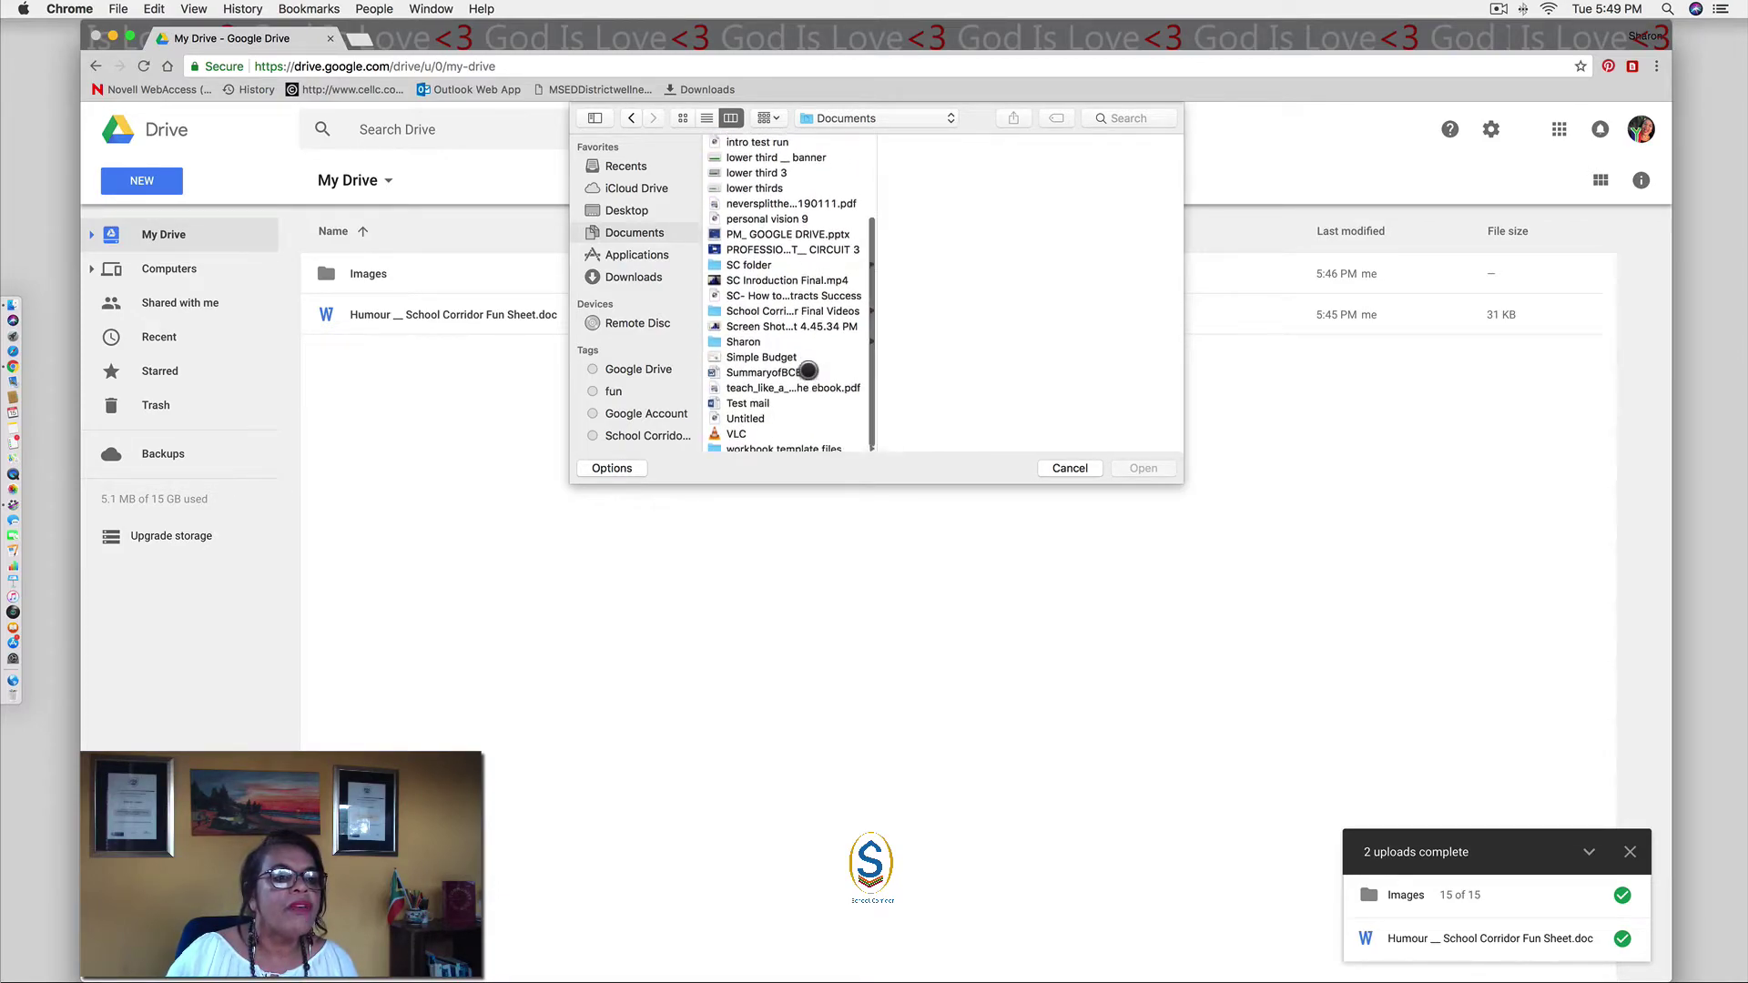
{"action": "scroll", "coordinate": [807, 369], "scroll_direction": "down", "scroll_amount": 2}
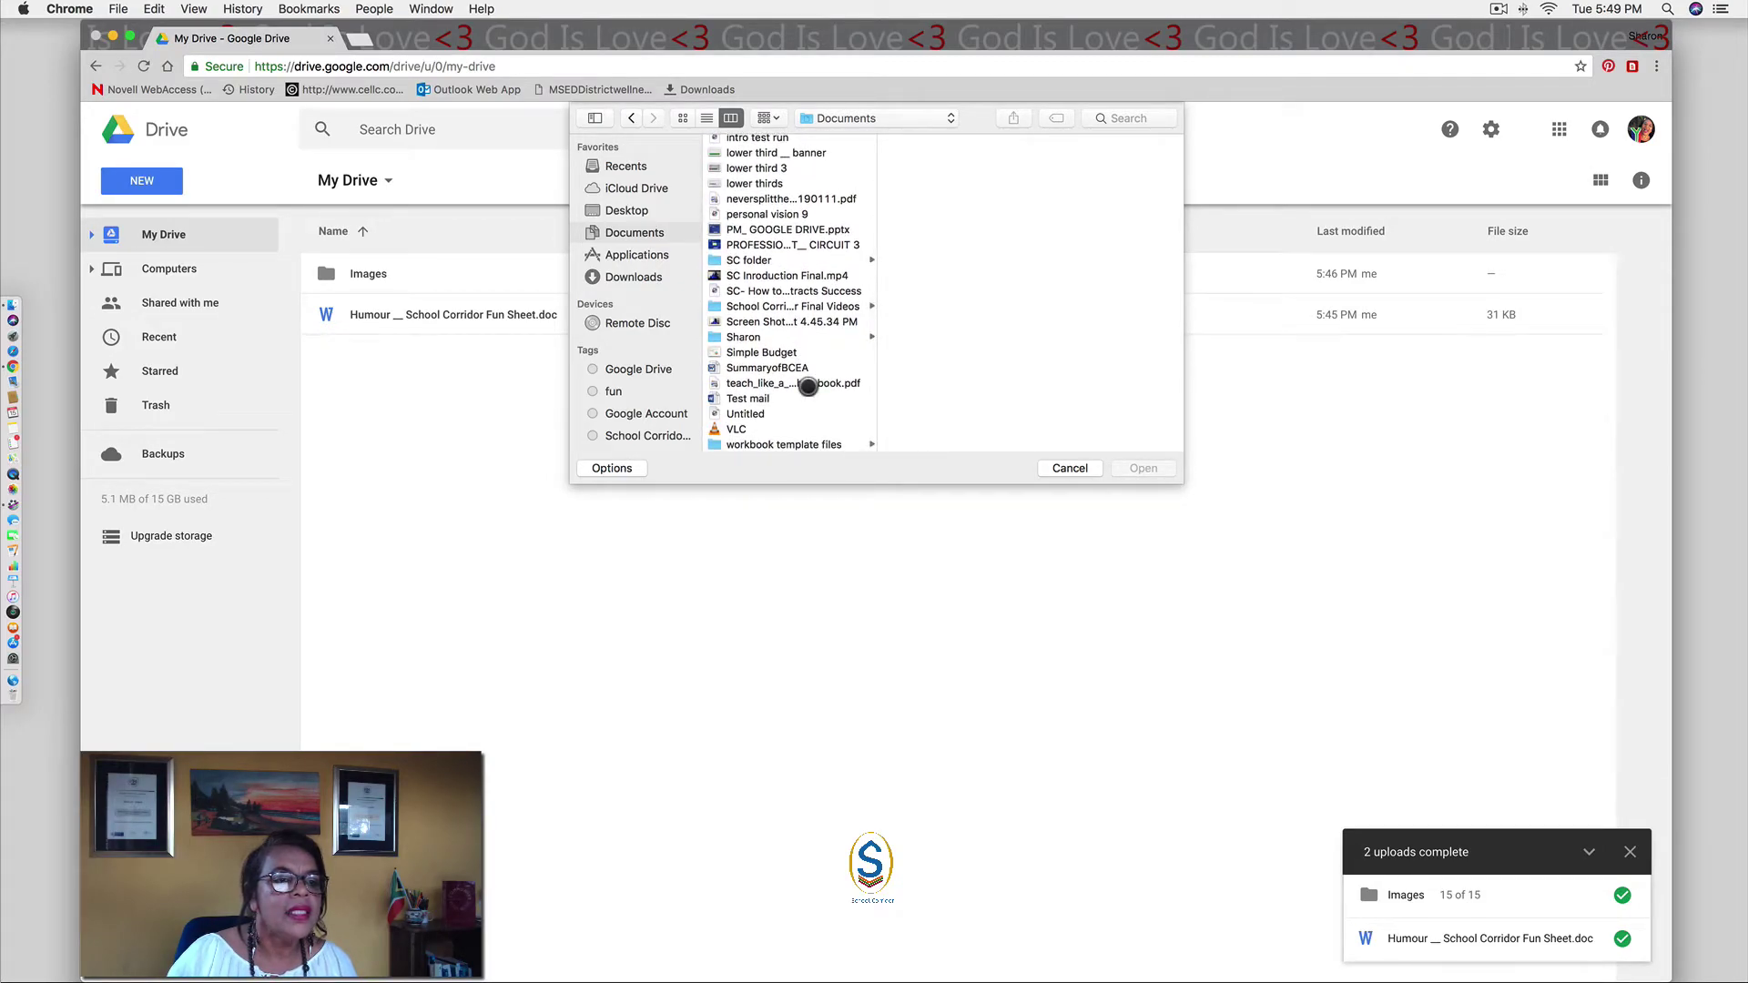
{"action": "left_click", "coordinate": [807, 384]}
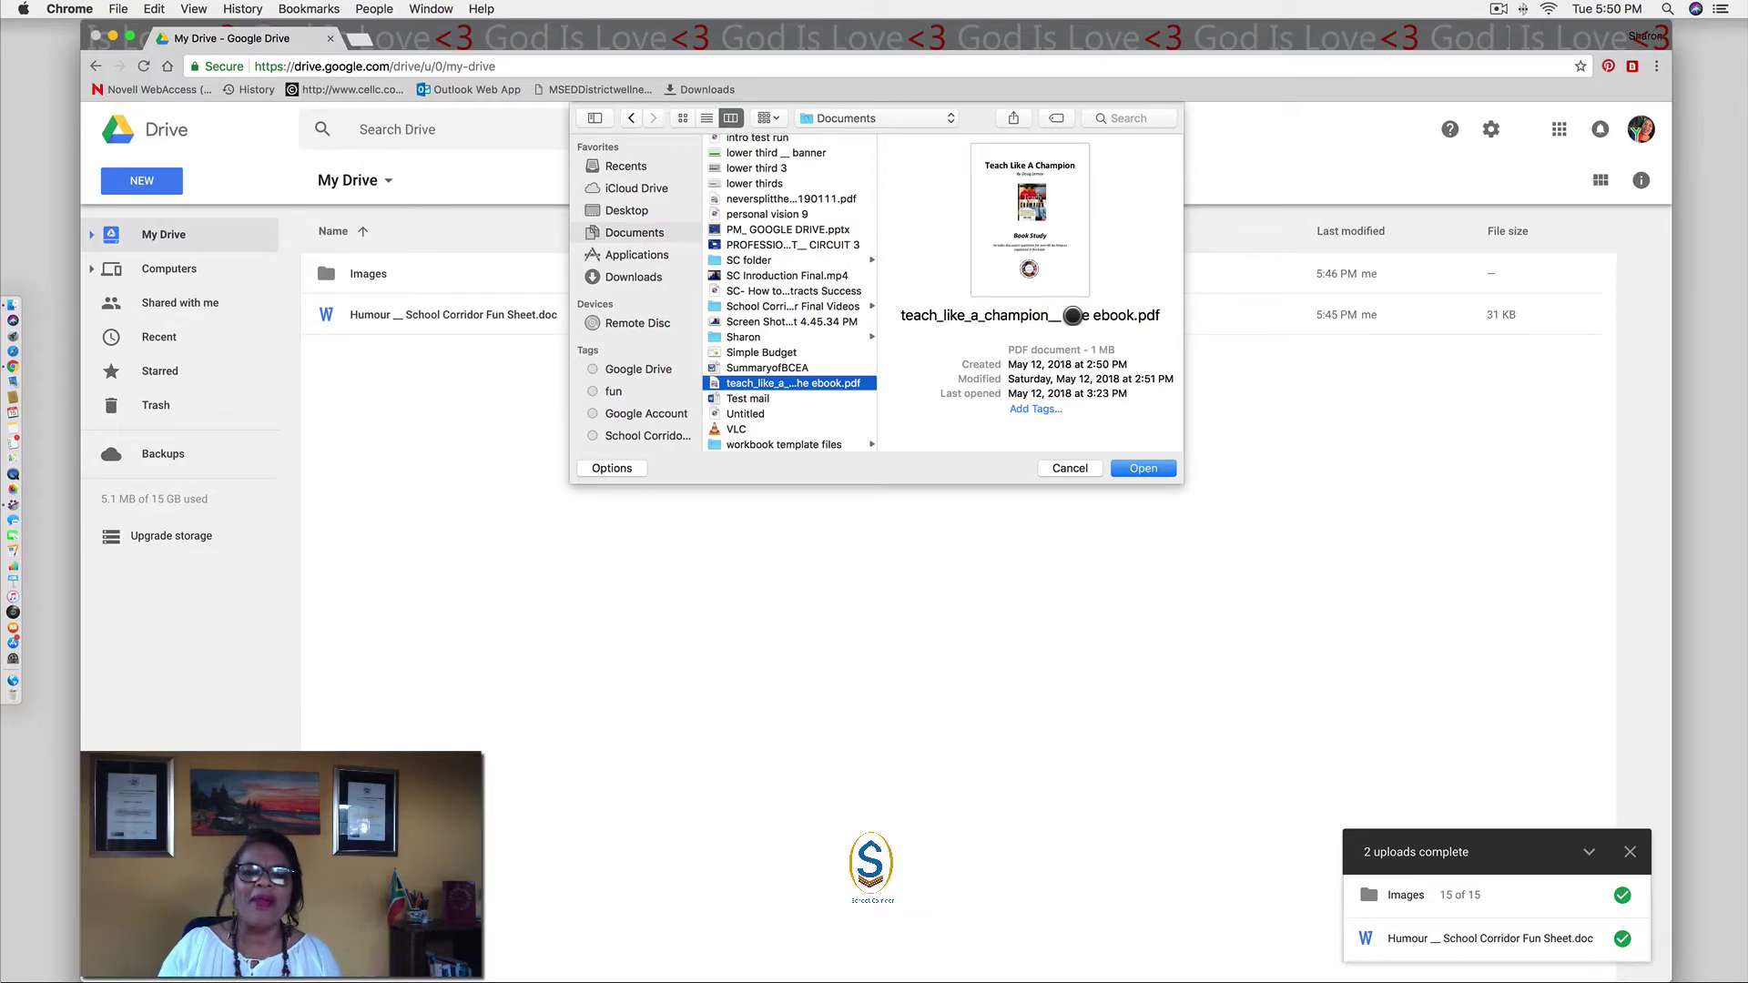
{"action": "left_click", "coordinate": [1141, 468]}
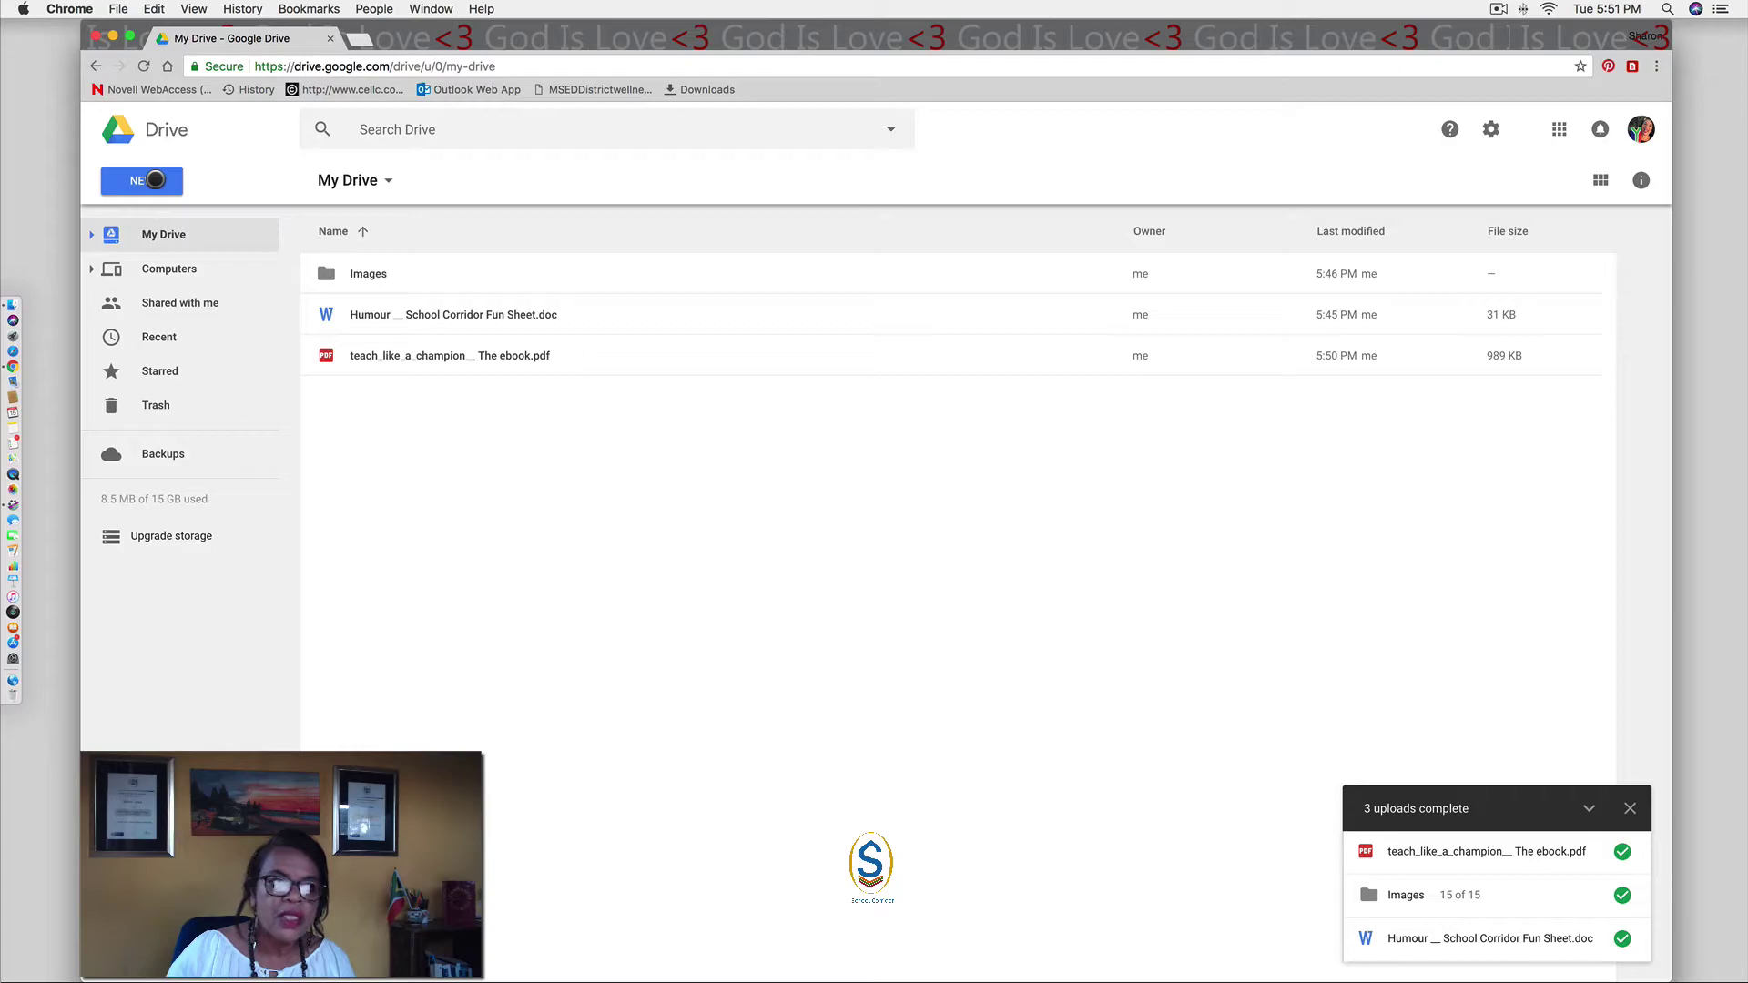
- Create a new folder named SC Gift for Teacher Leaders in My Drive
{"action": "left_click", "coordinate": [371, 181]}
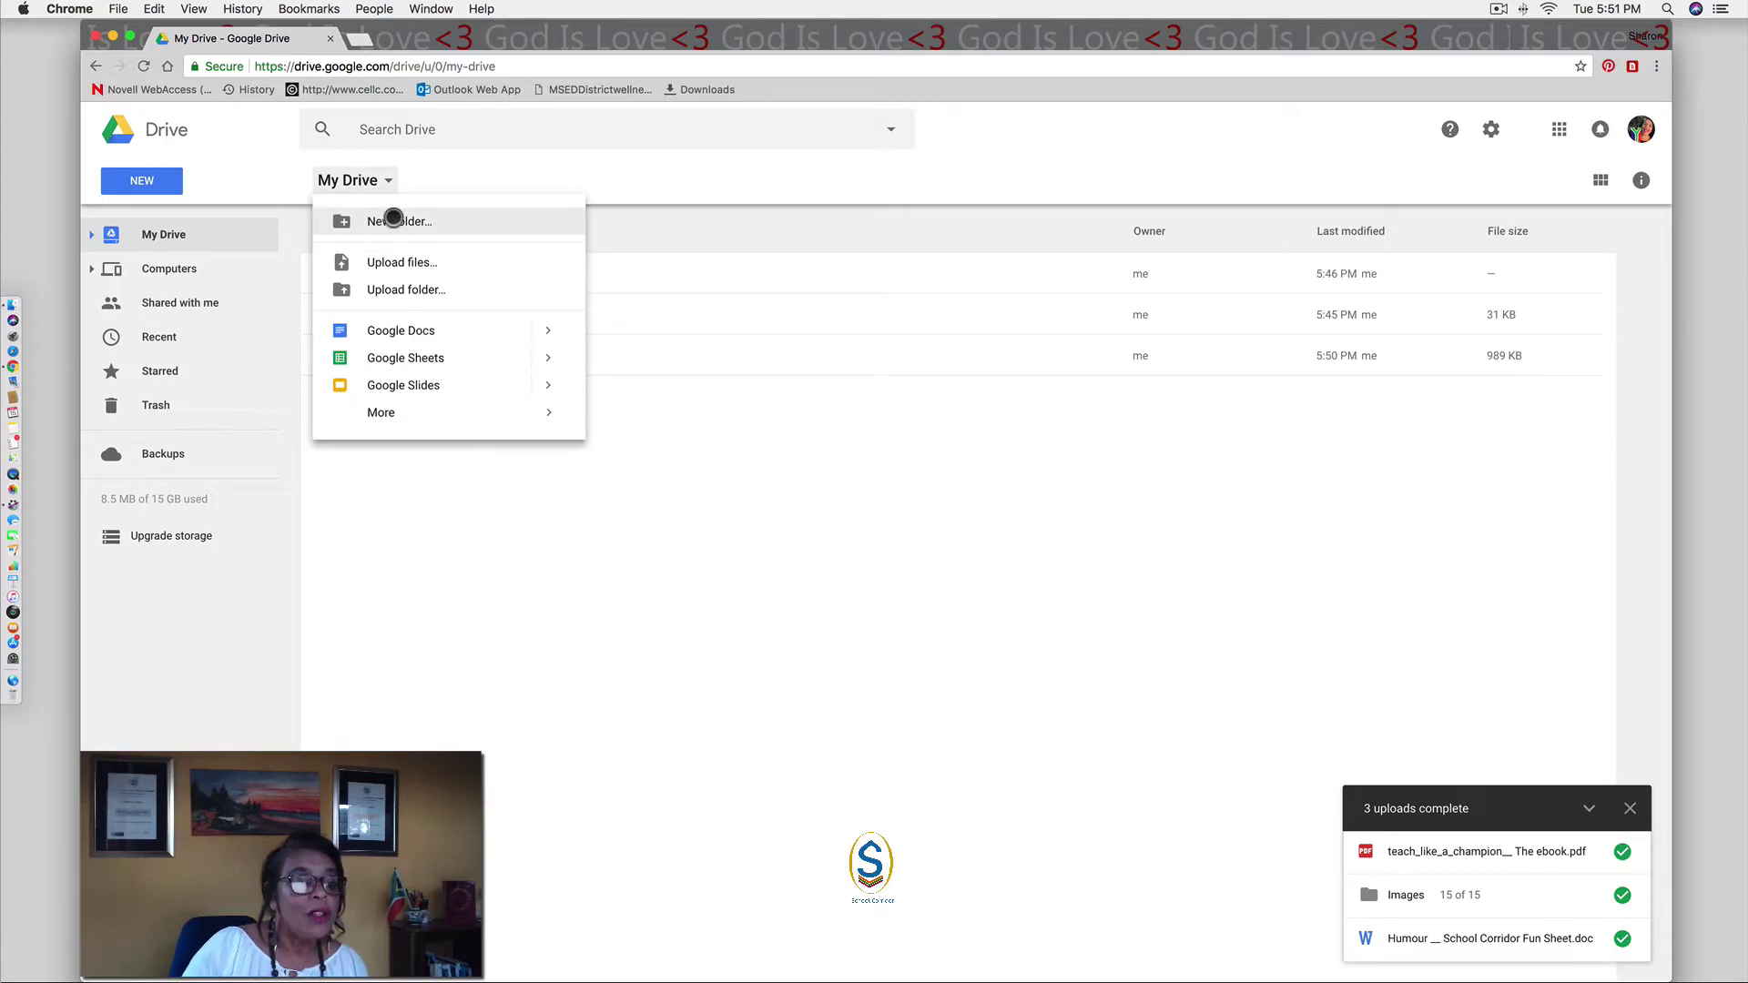
{"action": "left_click", "coordinate": [393, 219]}
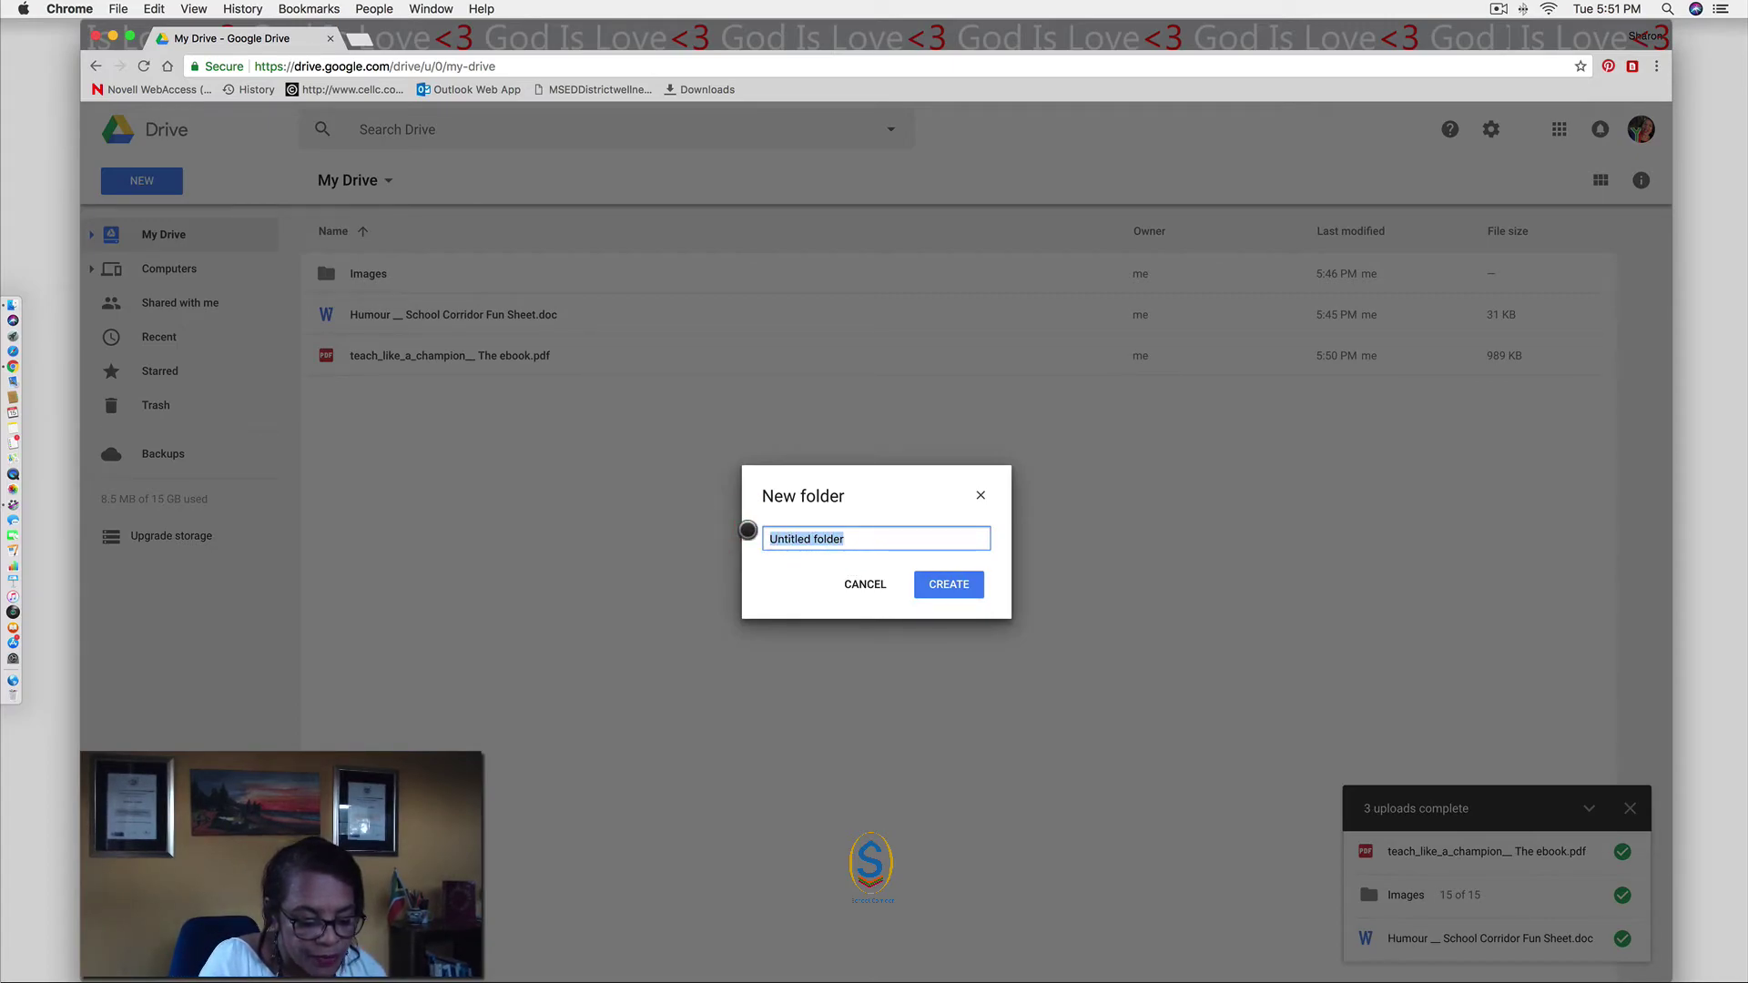
{"action": "type", "text": "sc"}
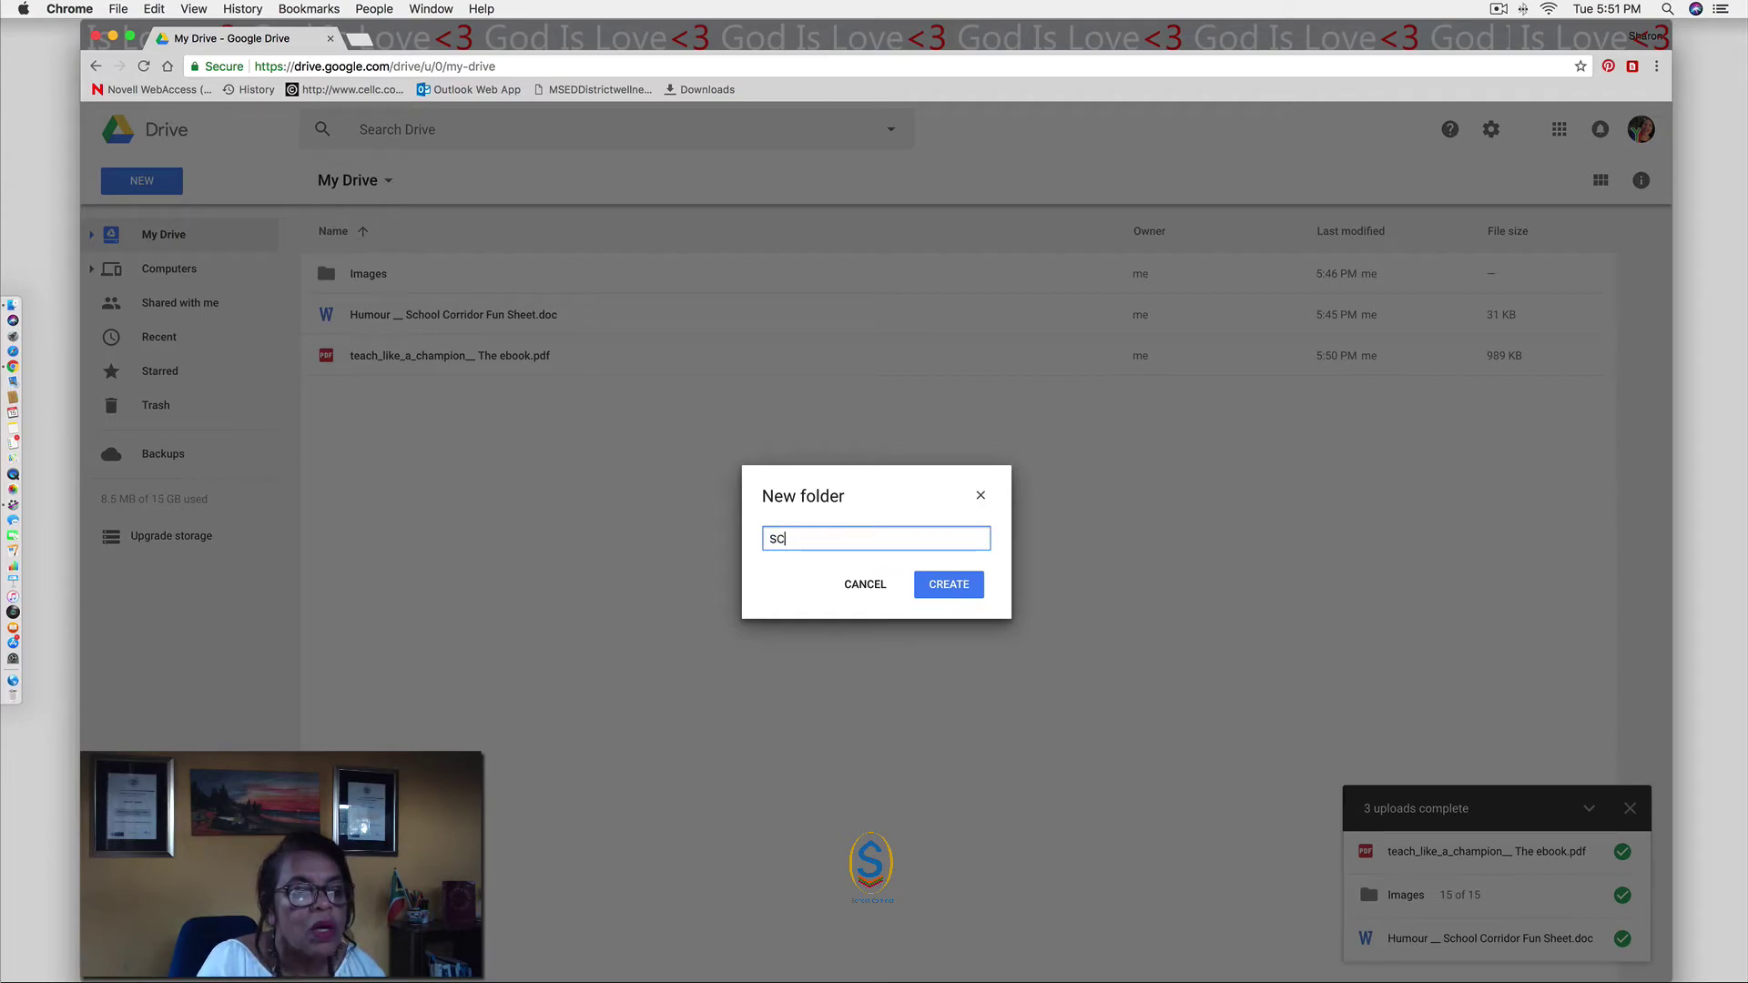
{"action": "type", "text": " Gift for Teacher "}
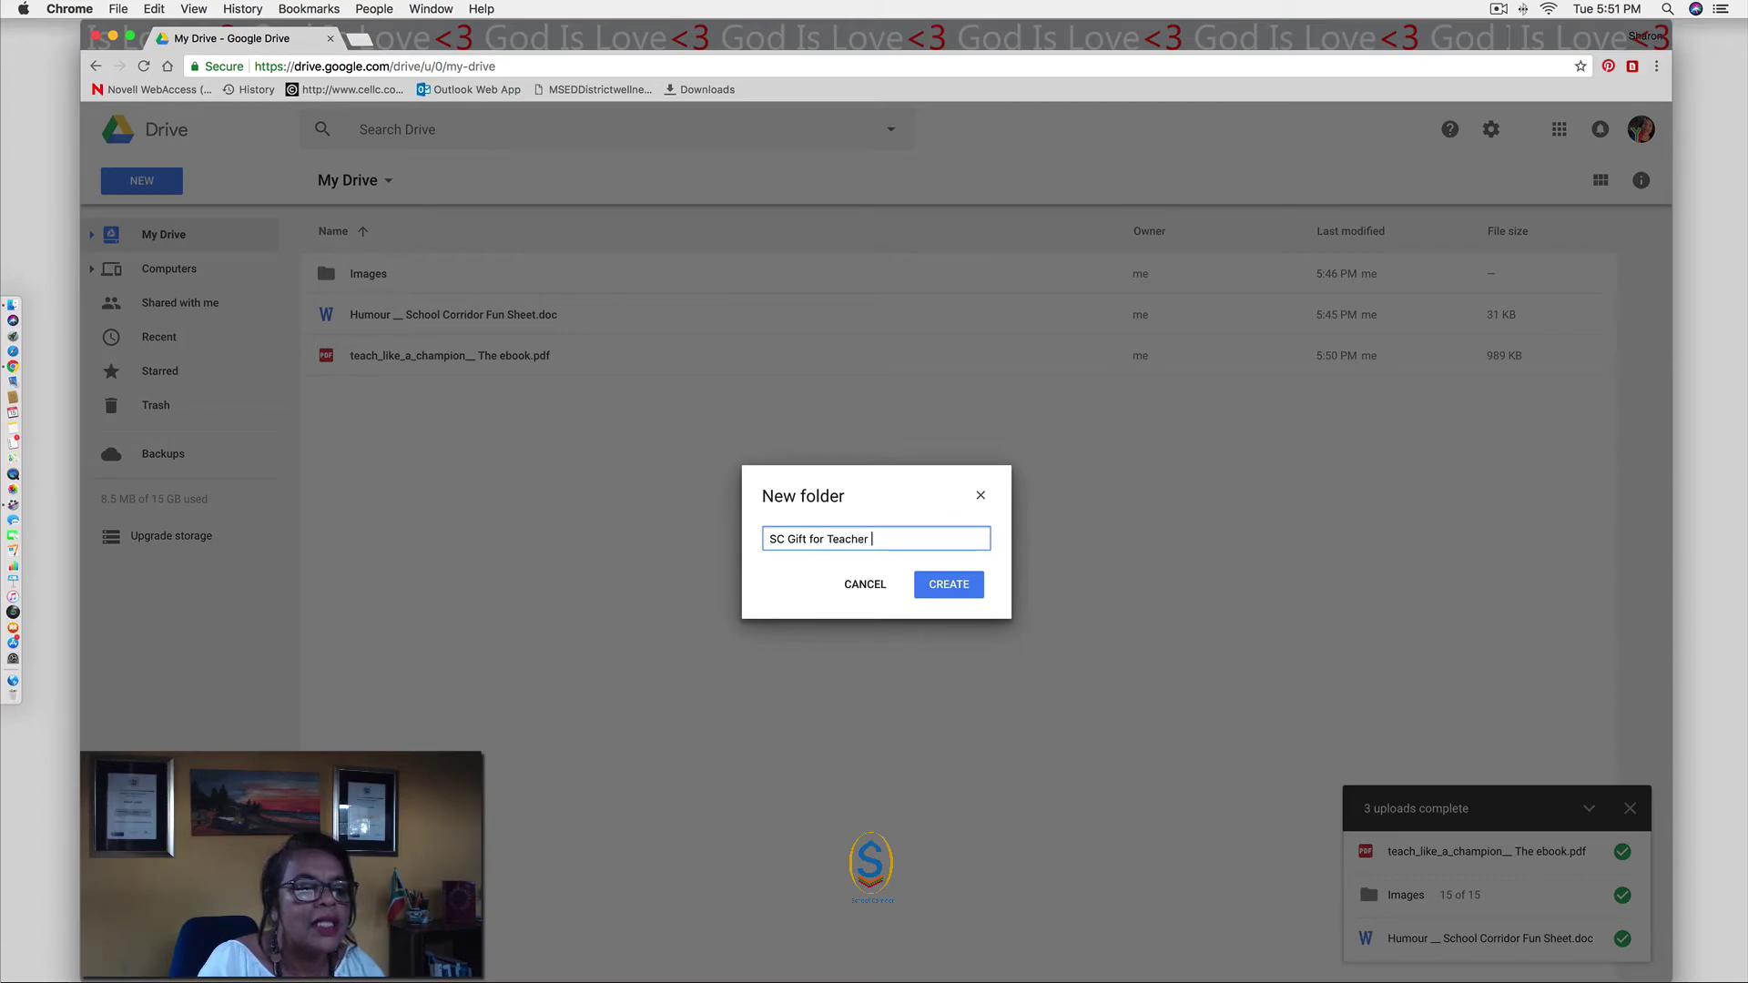
{"action": "type", "text": "Leaders"}
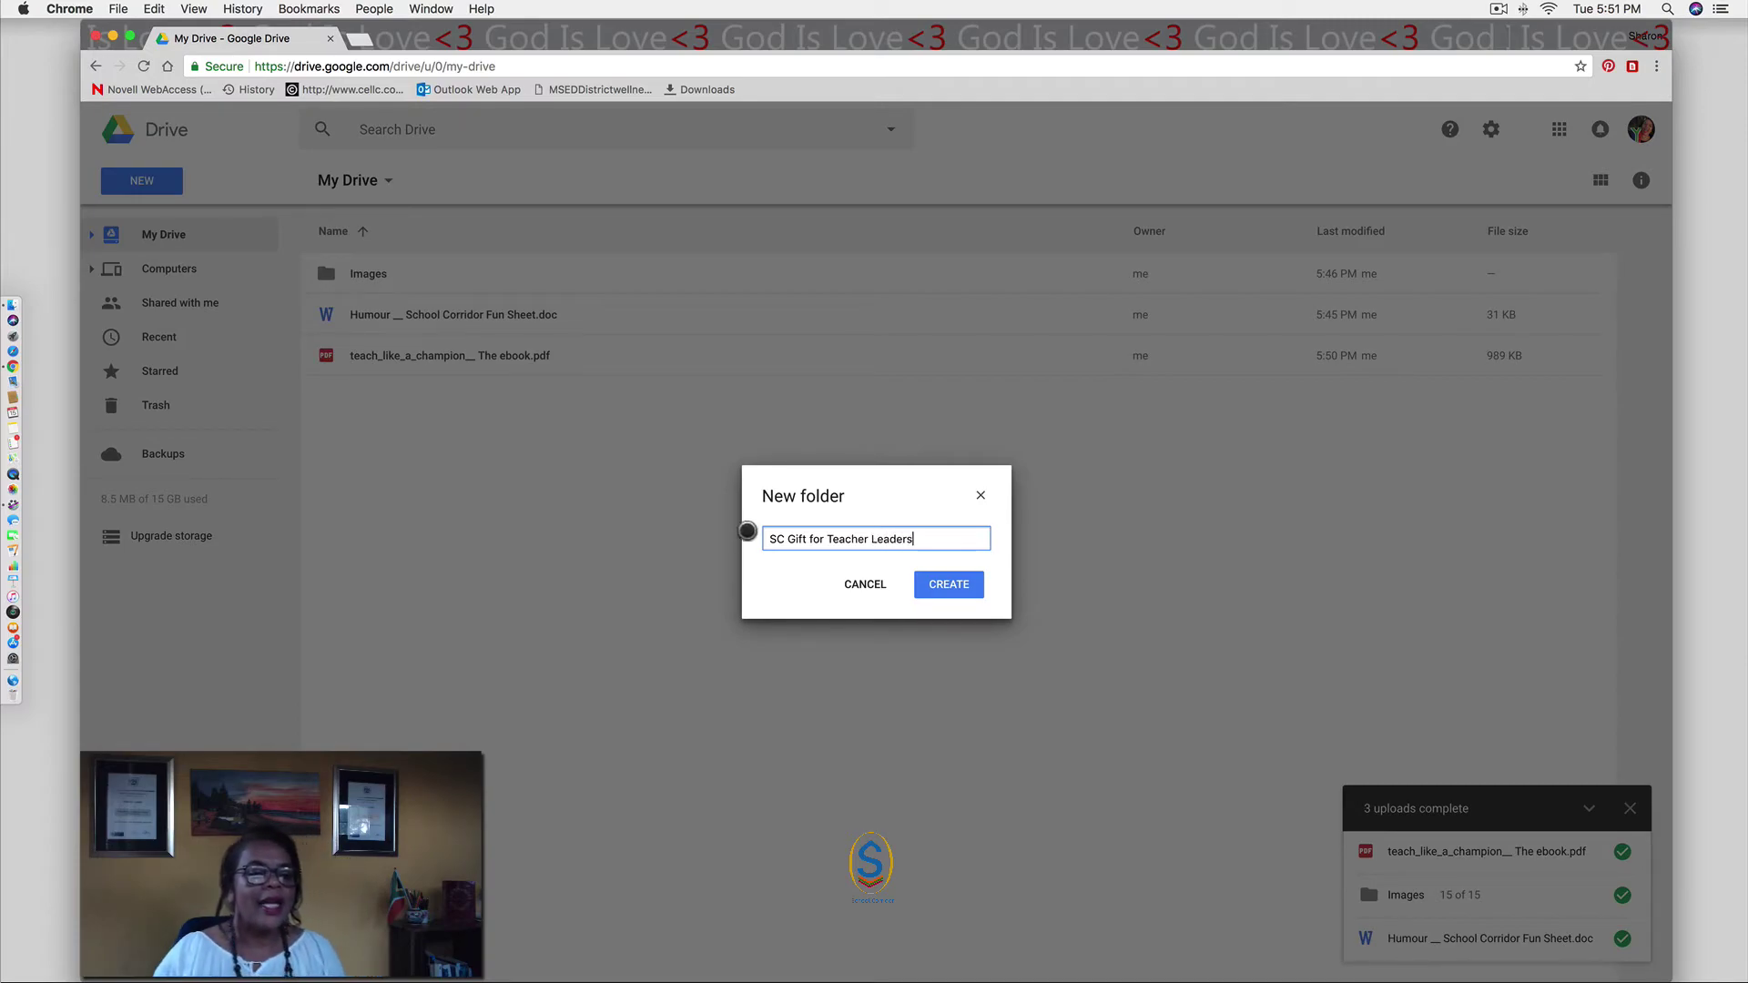
{"action": "left_click", "coordinate": [952, 586]}
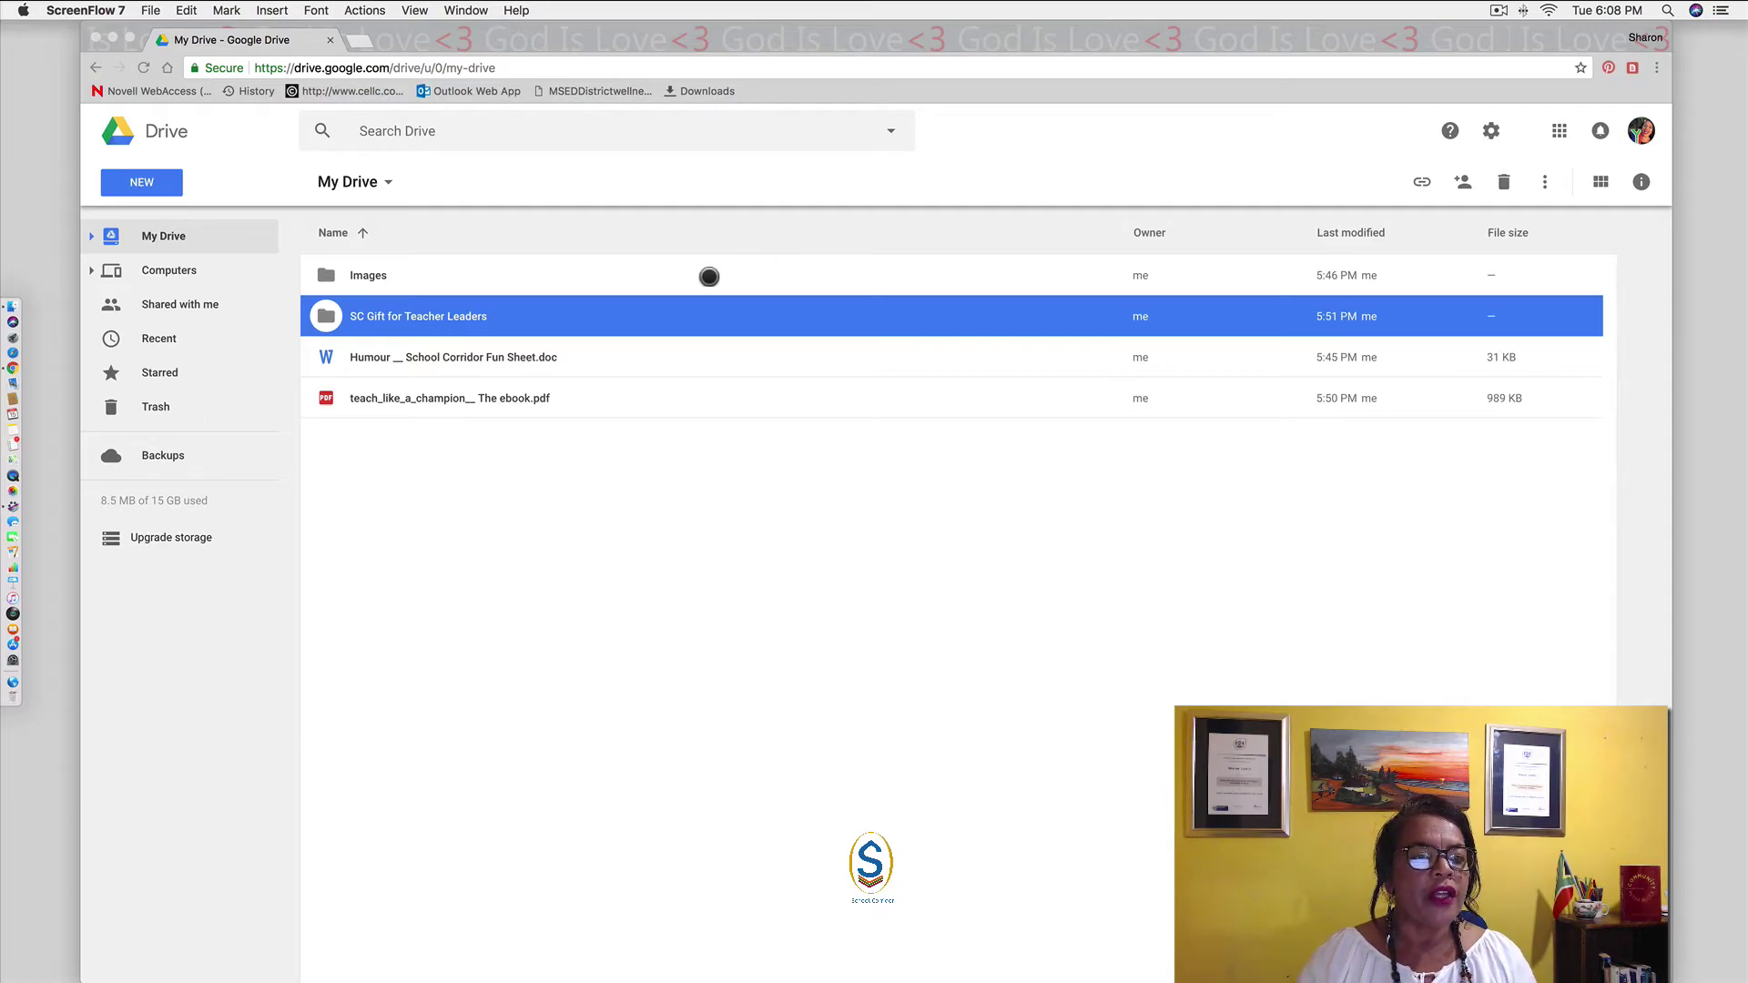
{"action": "double_click", "coordinate": [709, 310]}
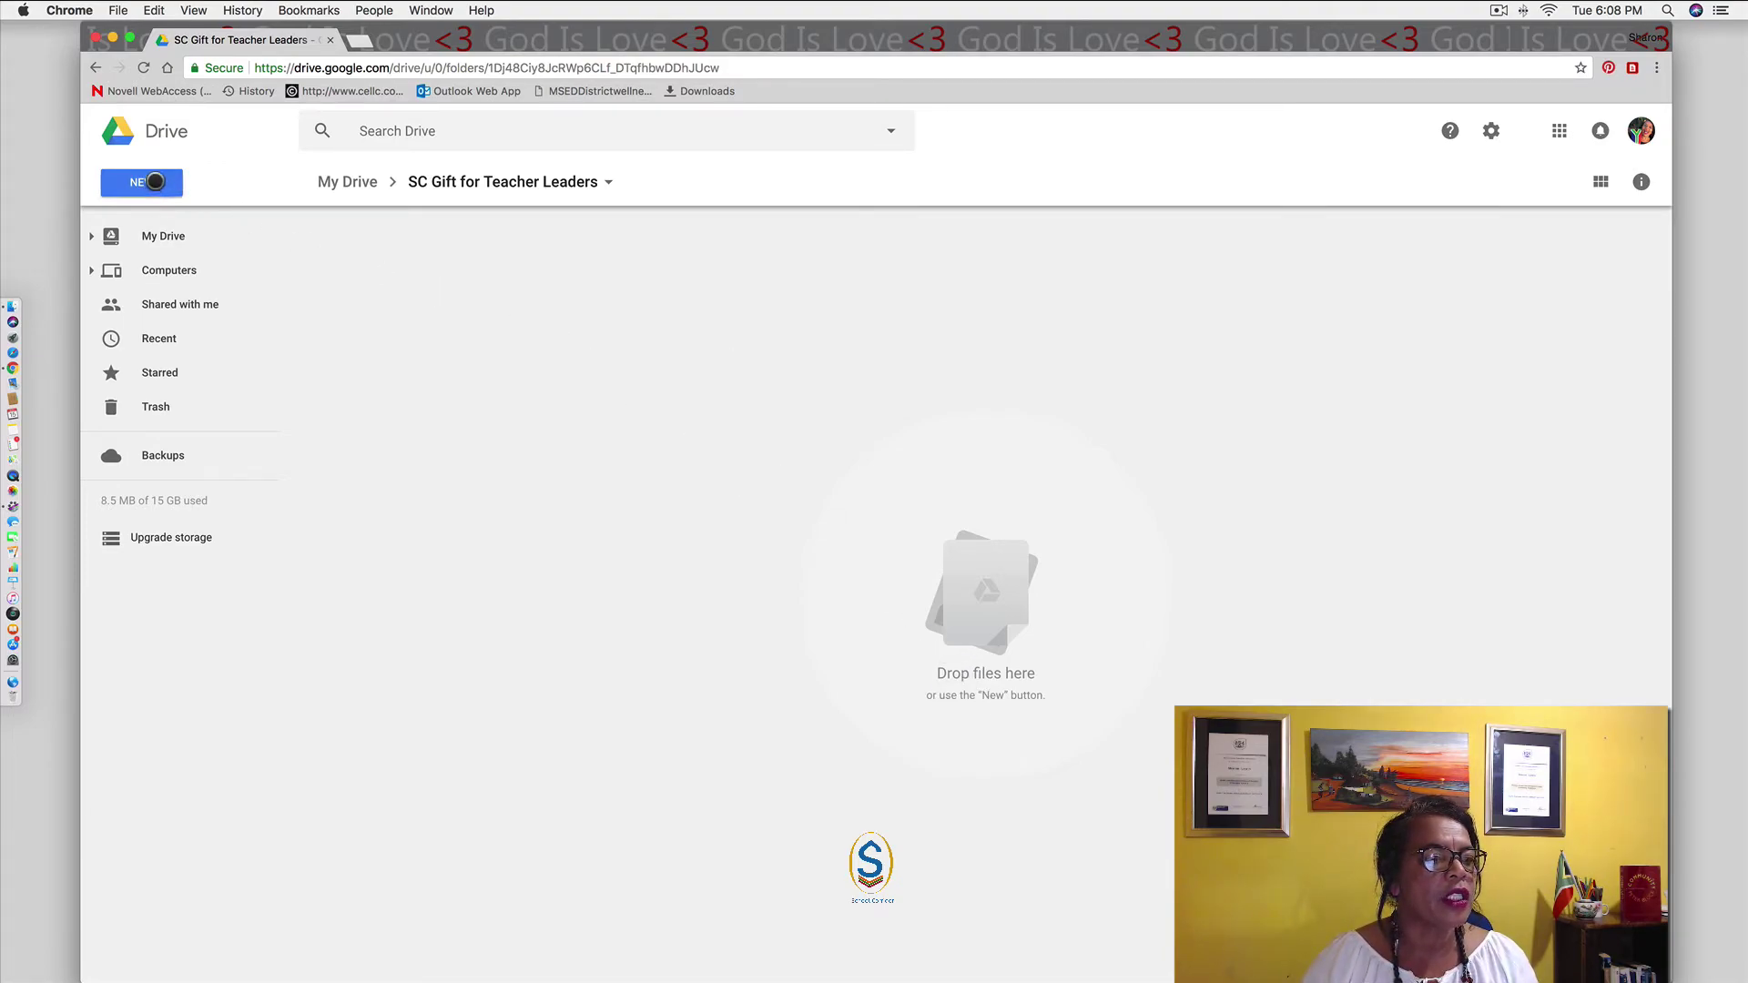
{"action": "left_click", "coordinate": [155, 182]}
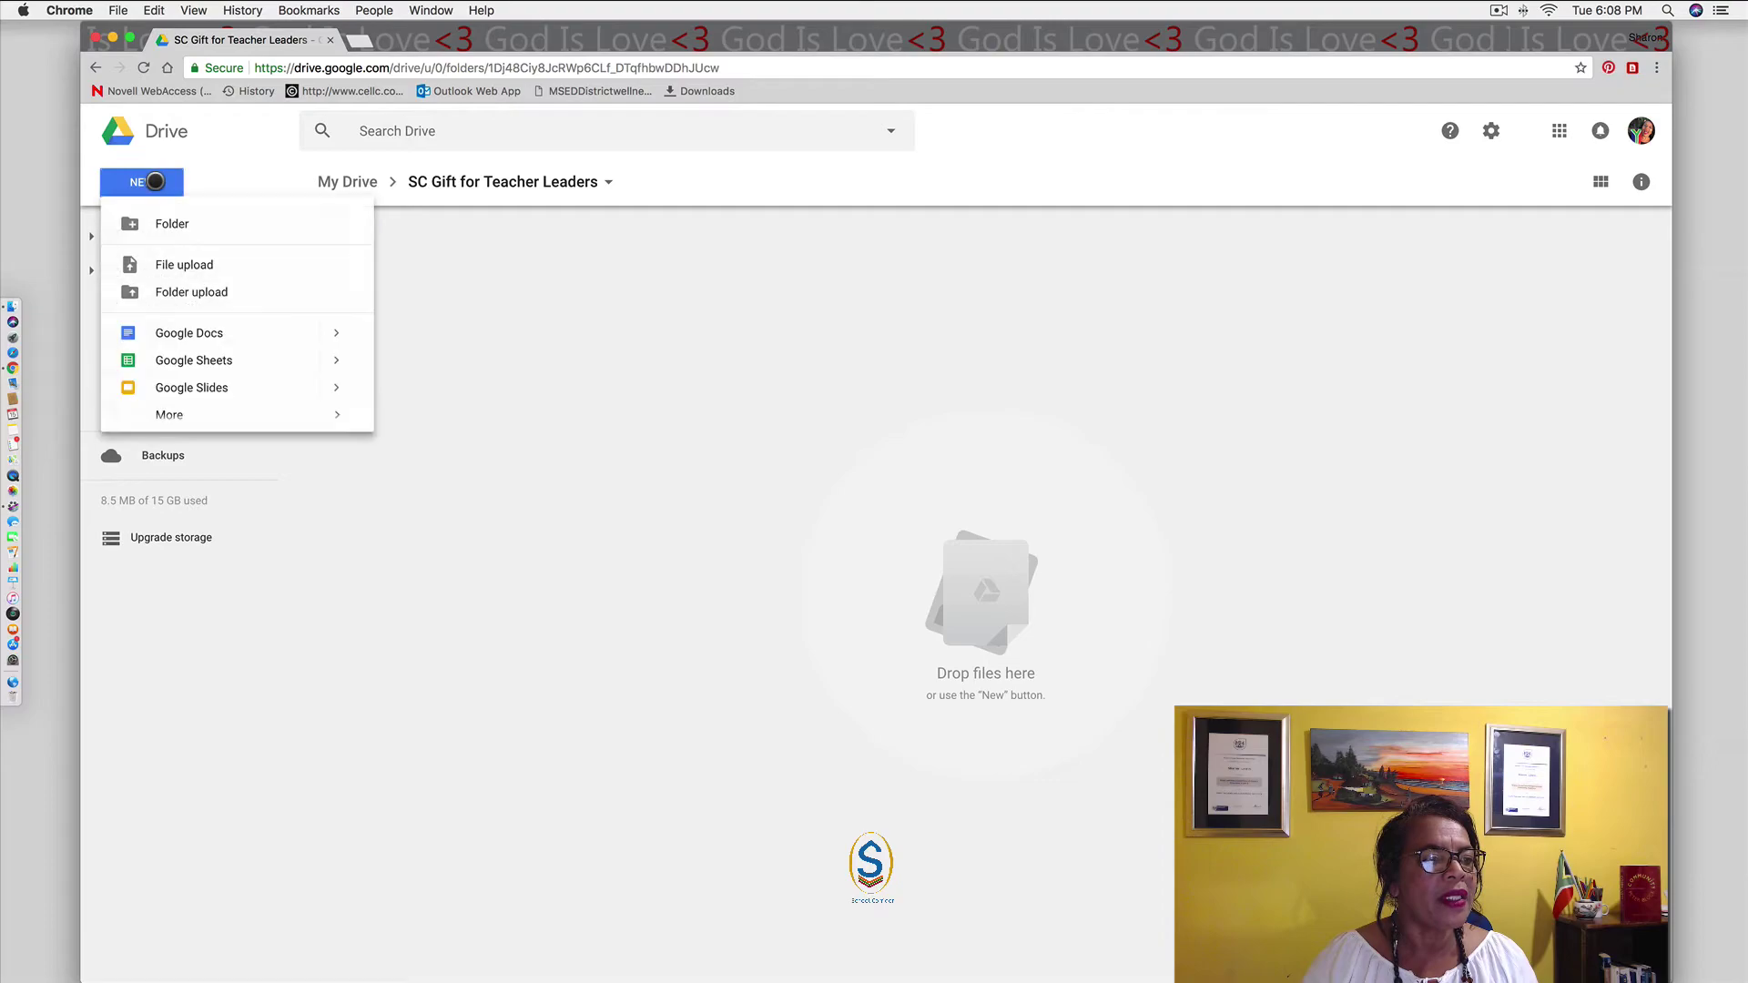
{"action": "left_click", "coordinate": [190, 265]}
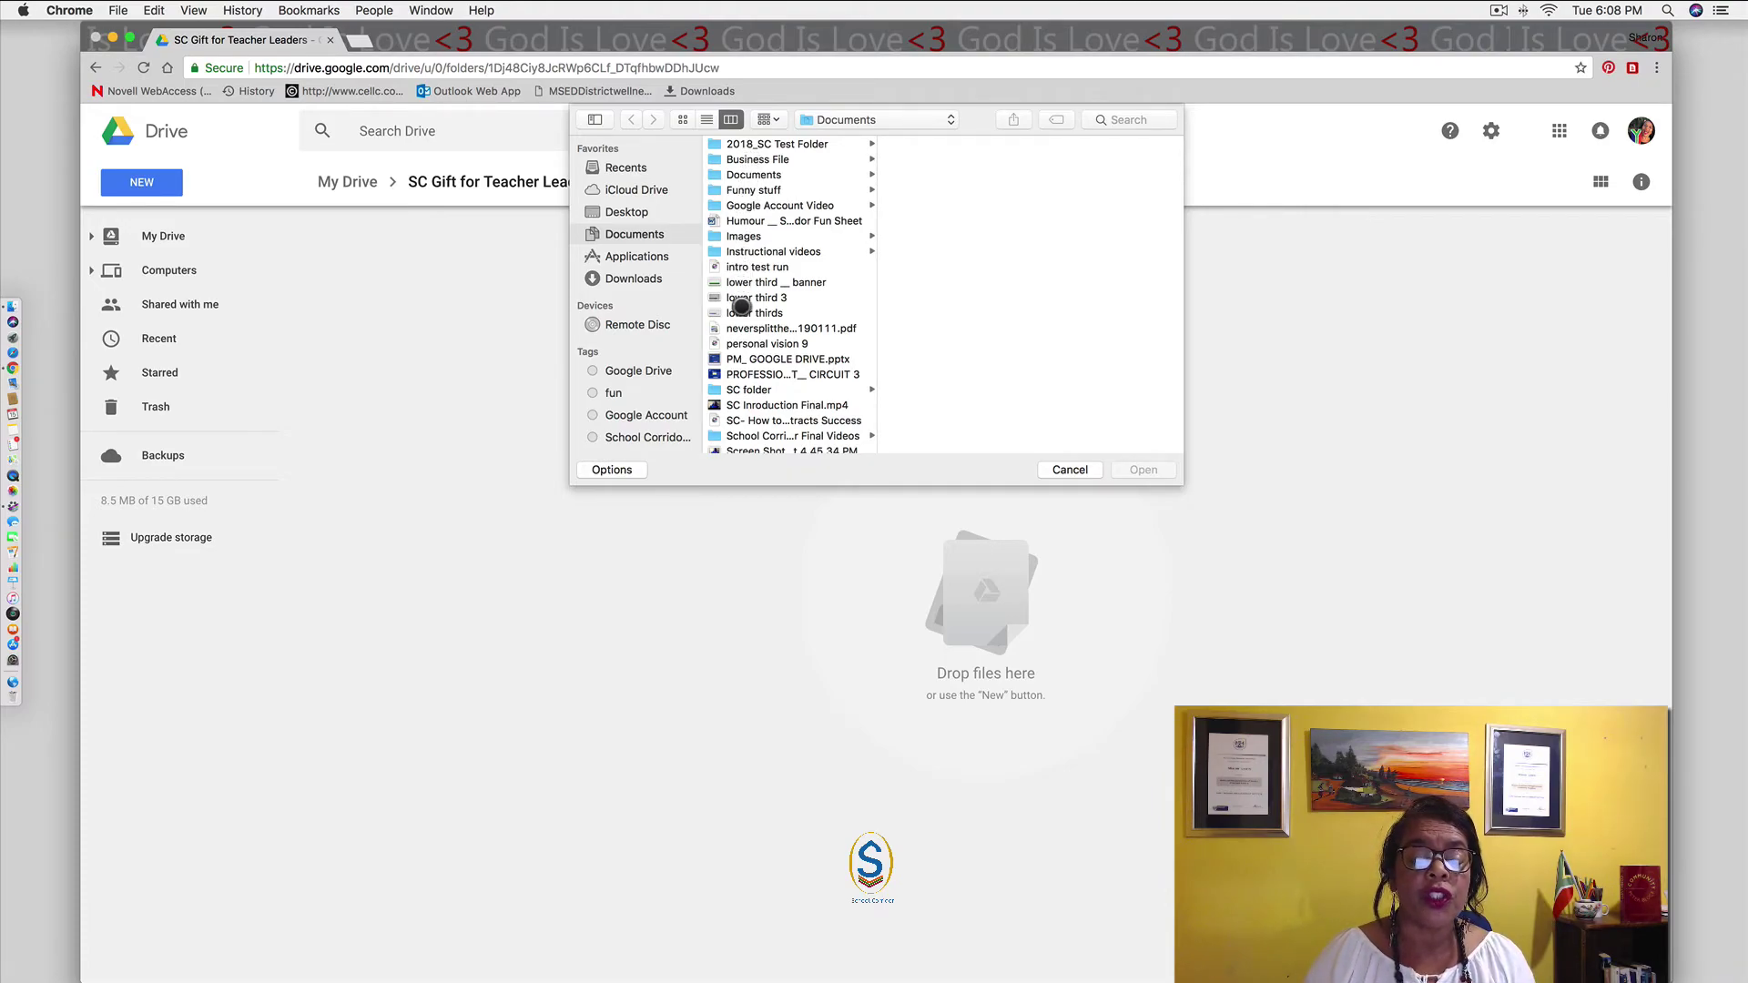
{"action": "left_click", "coordinate": [1074, 471]}
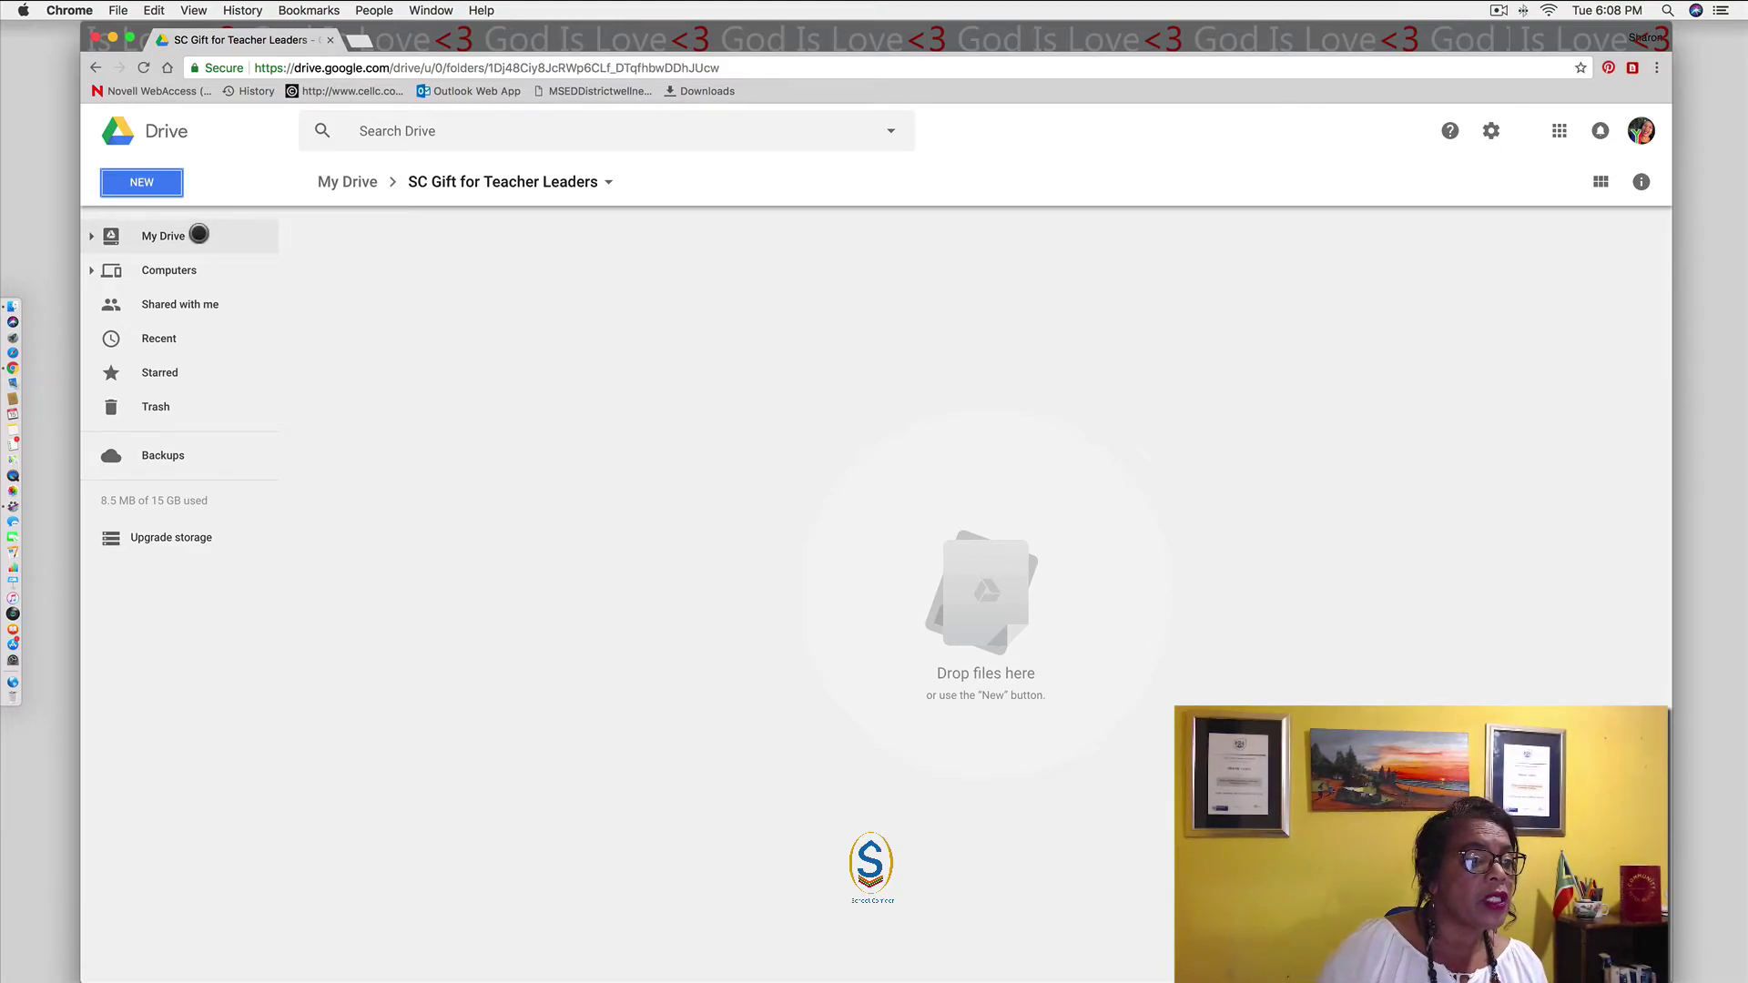
{"action": "left_click", "coordinate": [198, 234]}
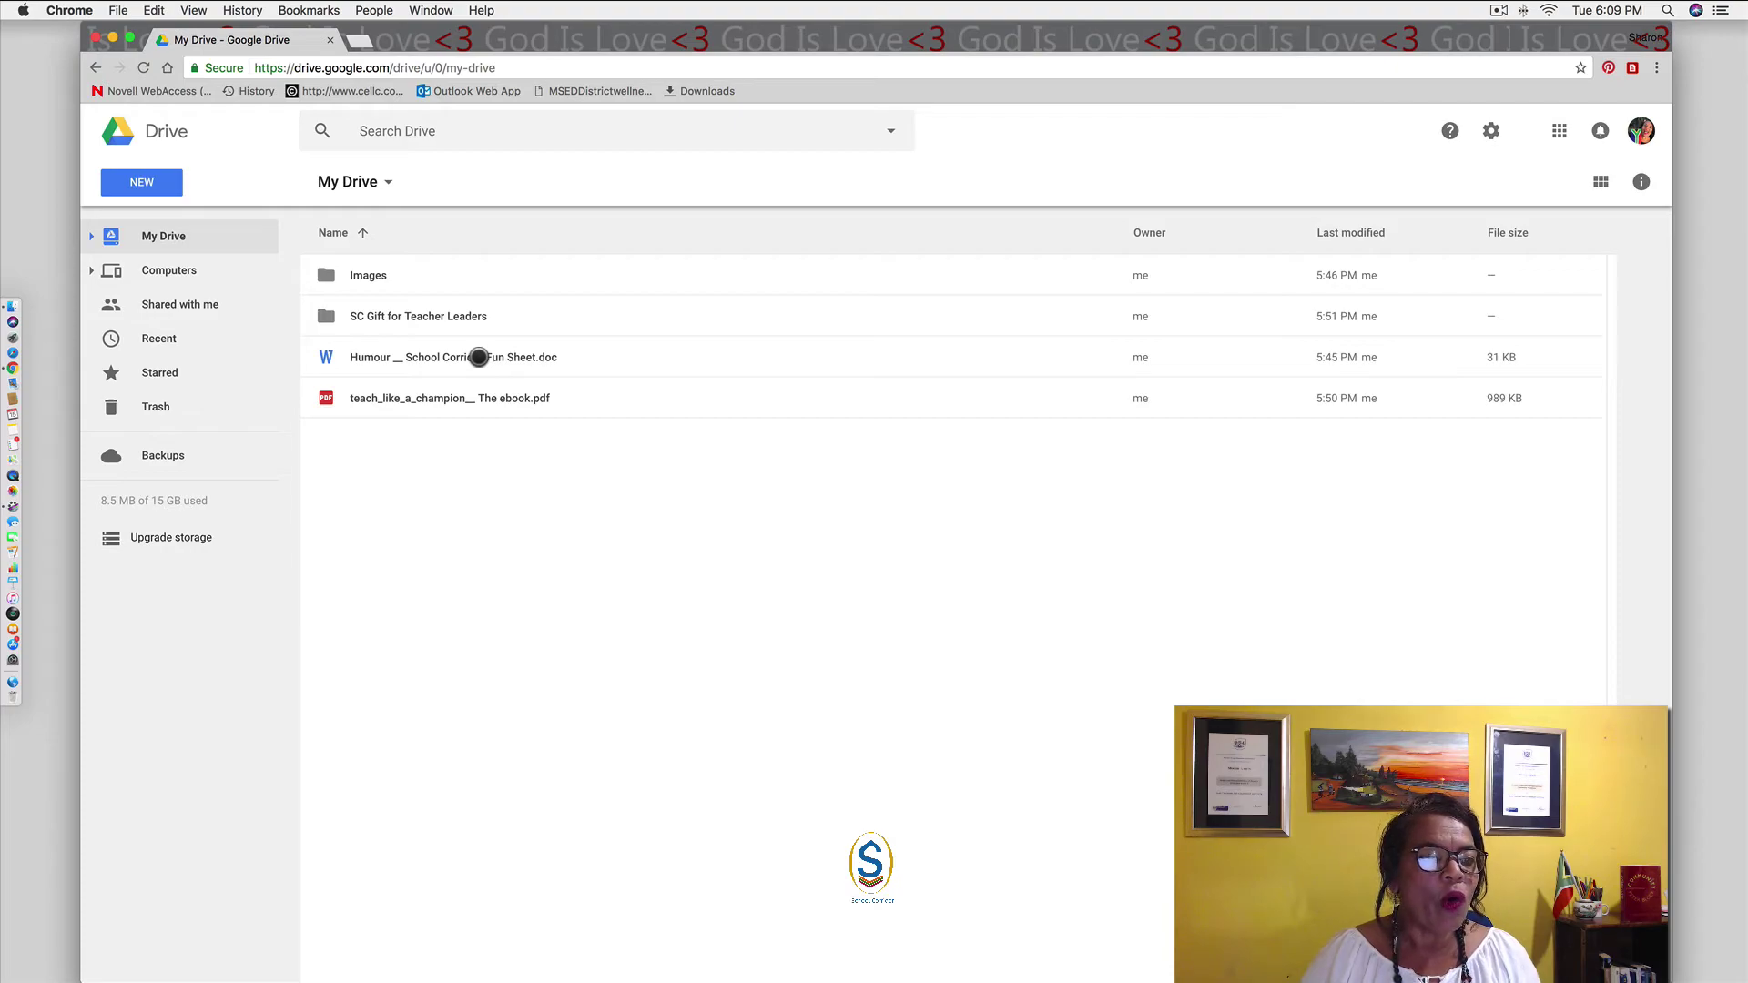
- Move the Humour __ School Corridor Fun Sheet document and the teach_like_a_champion ebook PDF into the SC Gift for Teacher Leaders folder
{"action": "left_click", "coordinate": [478, 356]}
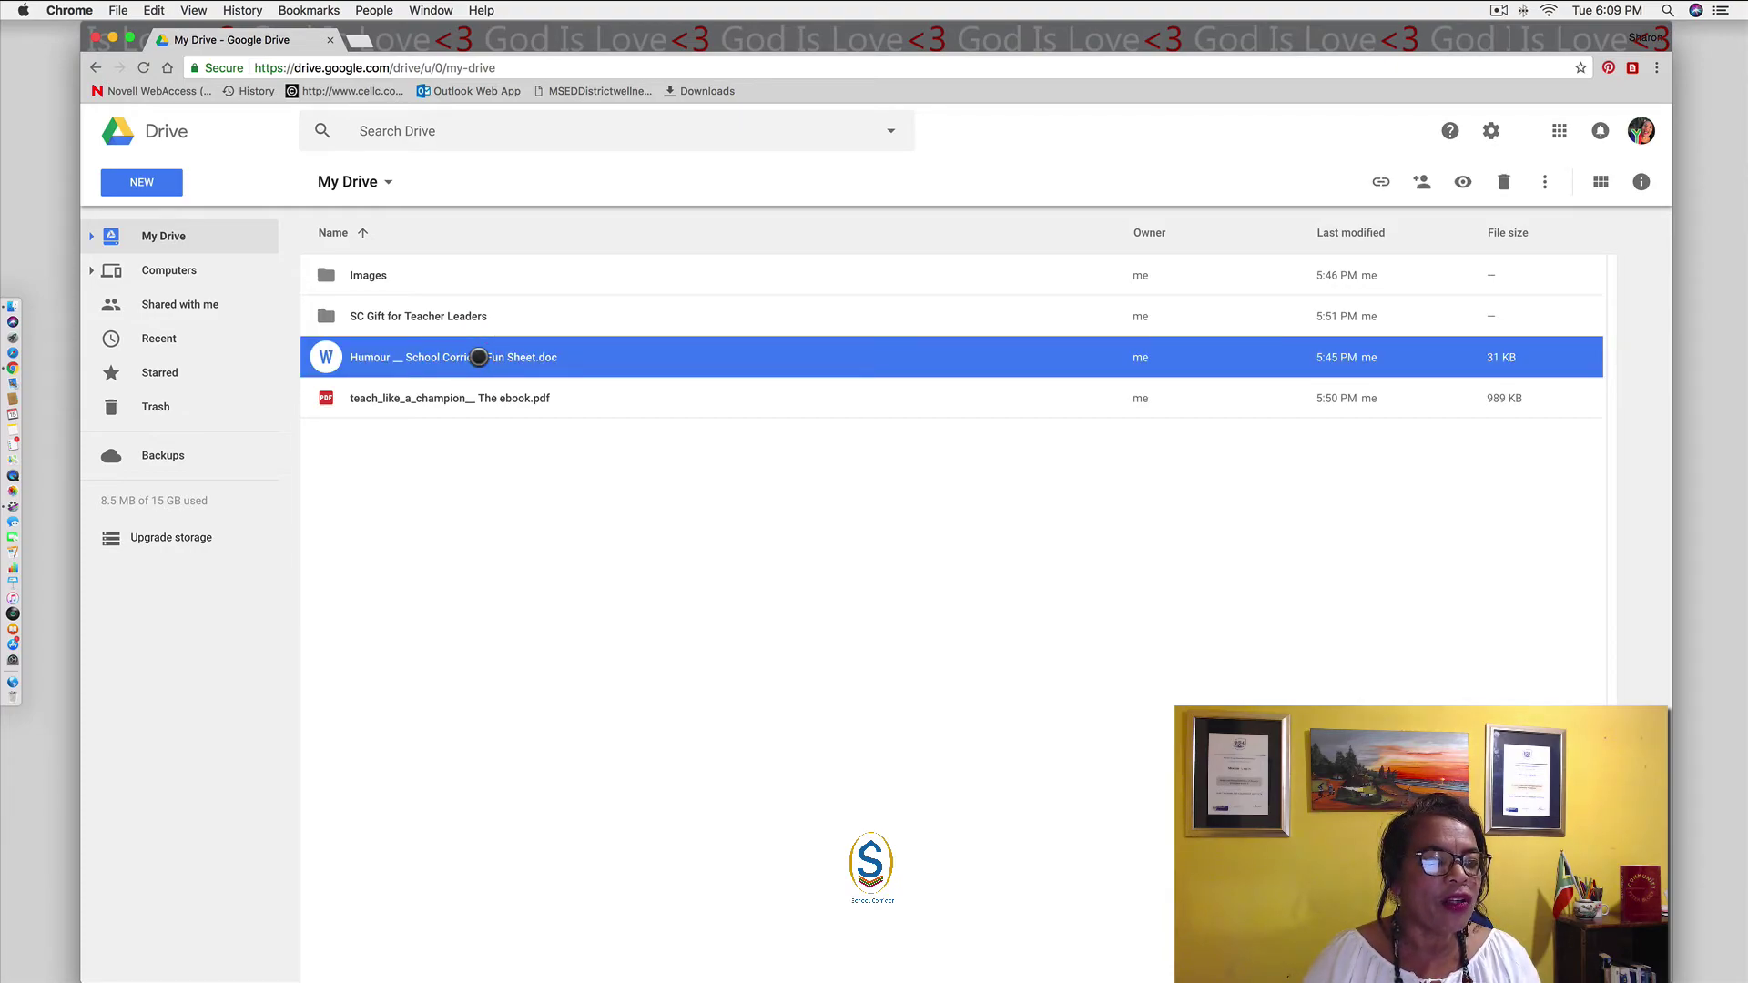
{"action": "left_click_drag", "start_coordinate": [478, 356], "coordinate": [371, 296]}
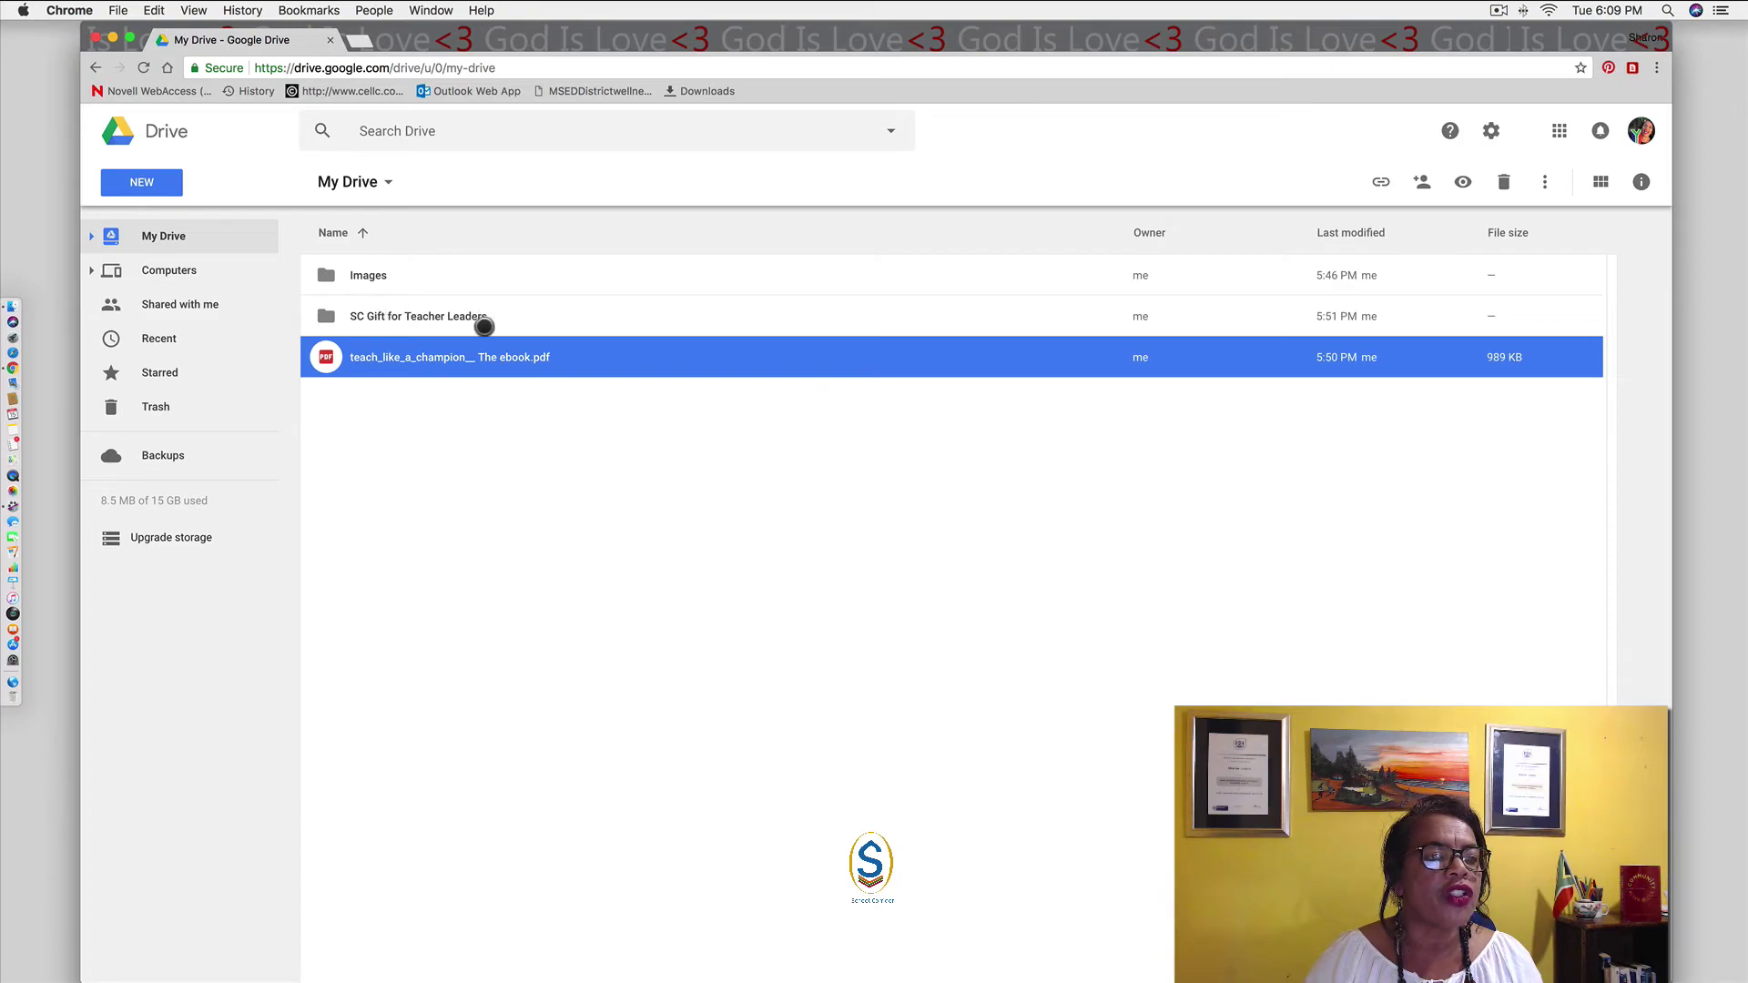
{"action": "left_click_drag", "start_coordinate": [465, 359], "coordinate": [336, 294]}
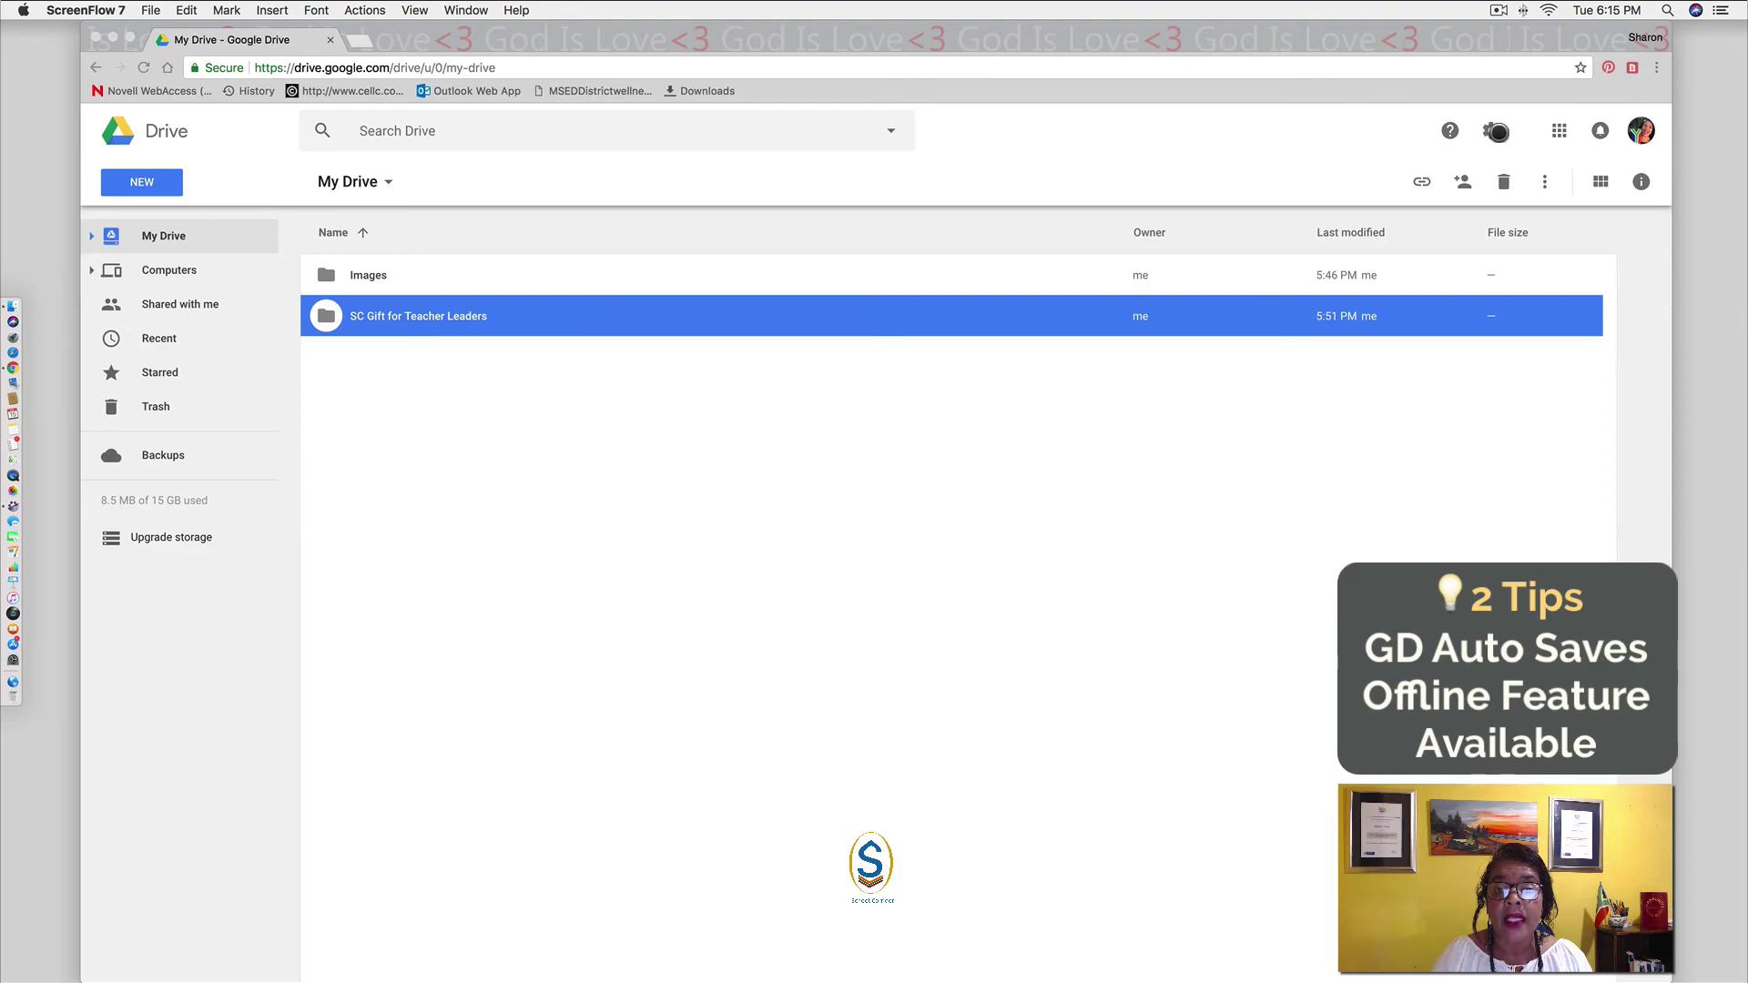
- Examine the offline access option in Drive's general settings, and close the settings
{"action": "left_click", "coordinate": [1491, 130]}
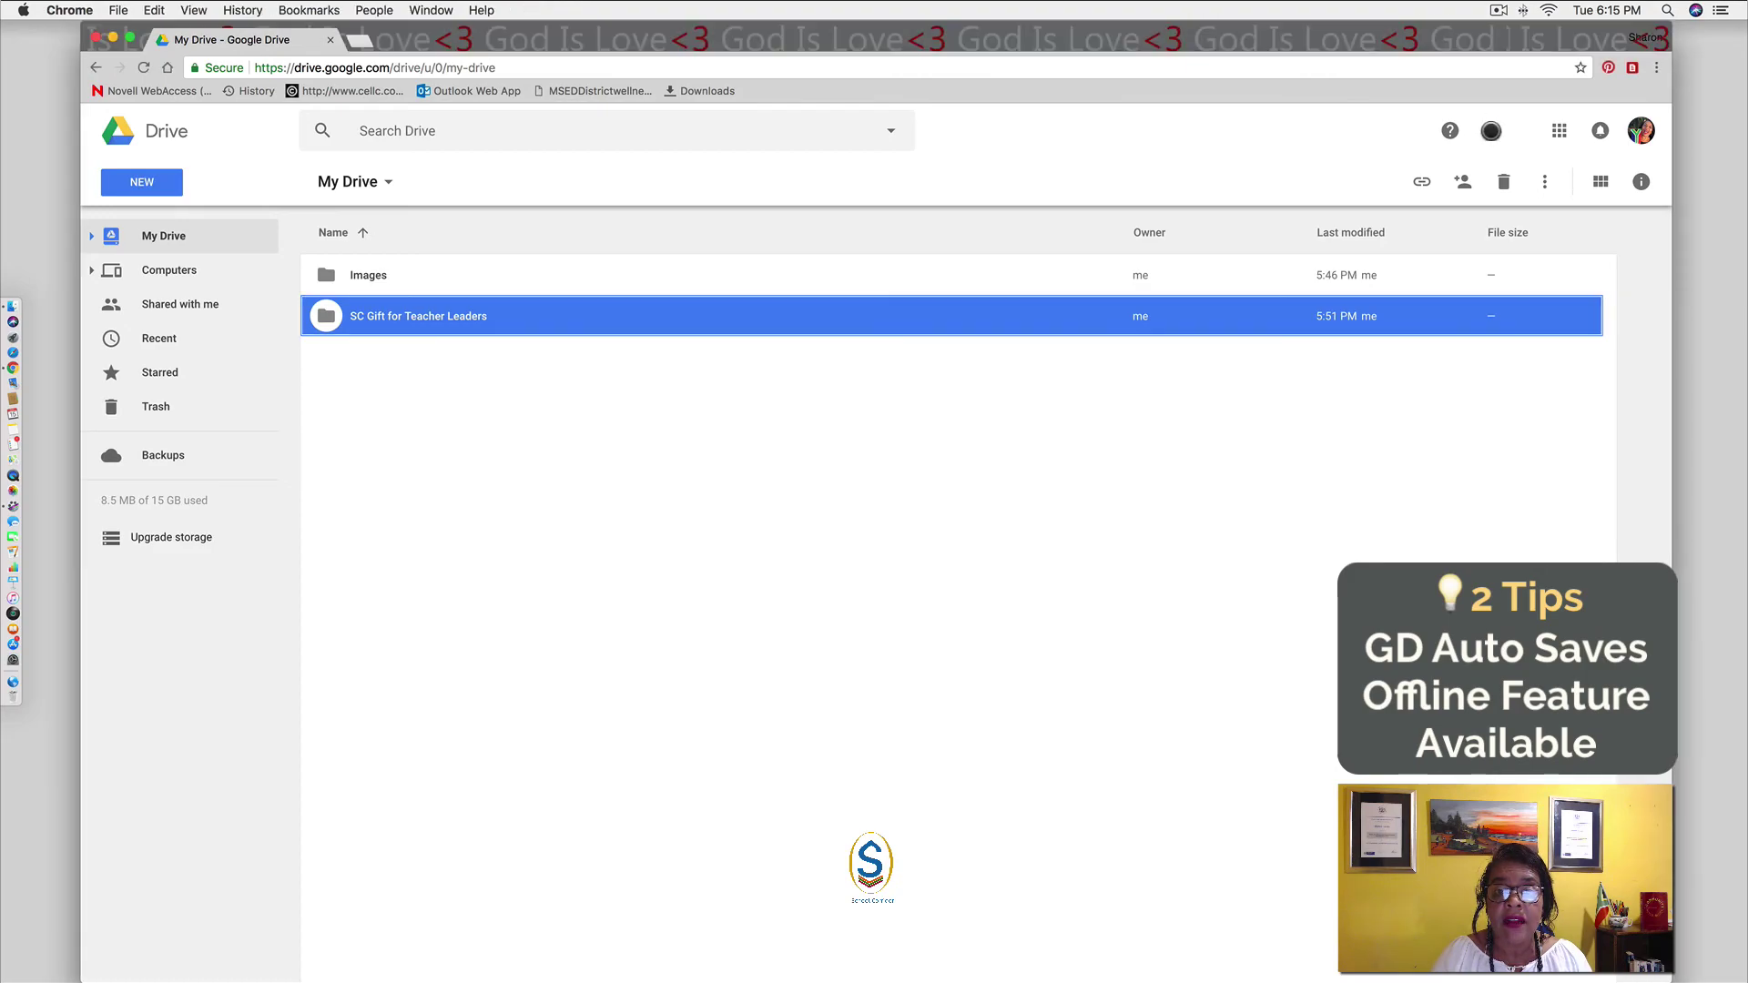
{"action": "left_click", "coordinate": [1491, 130]}
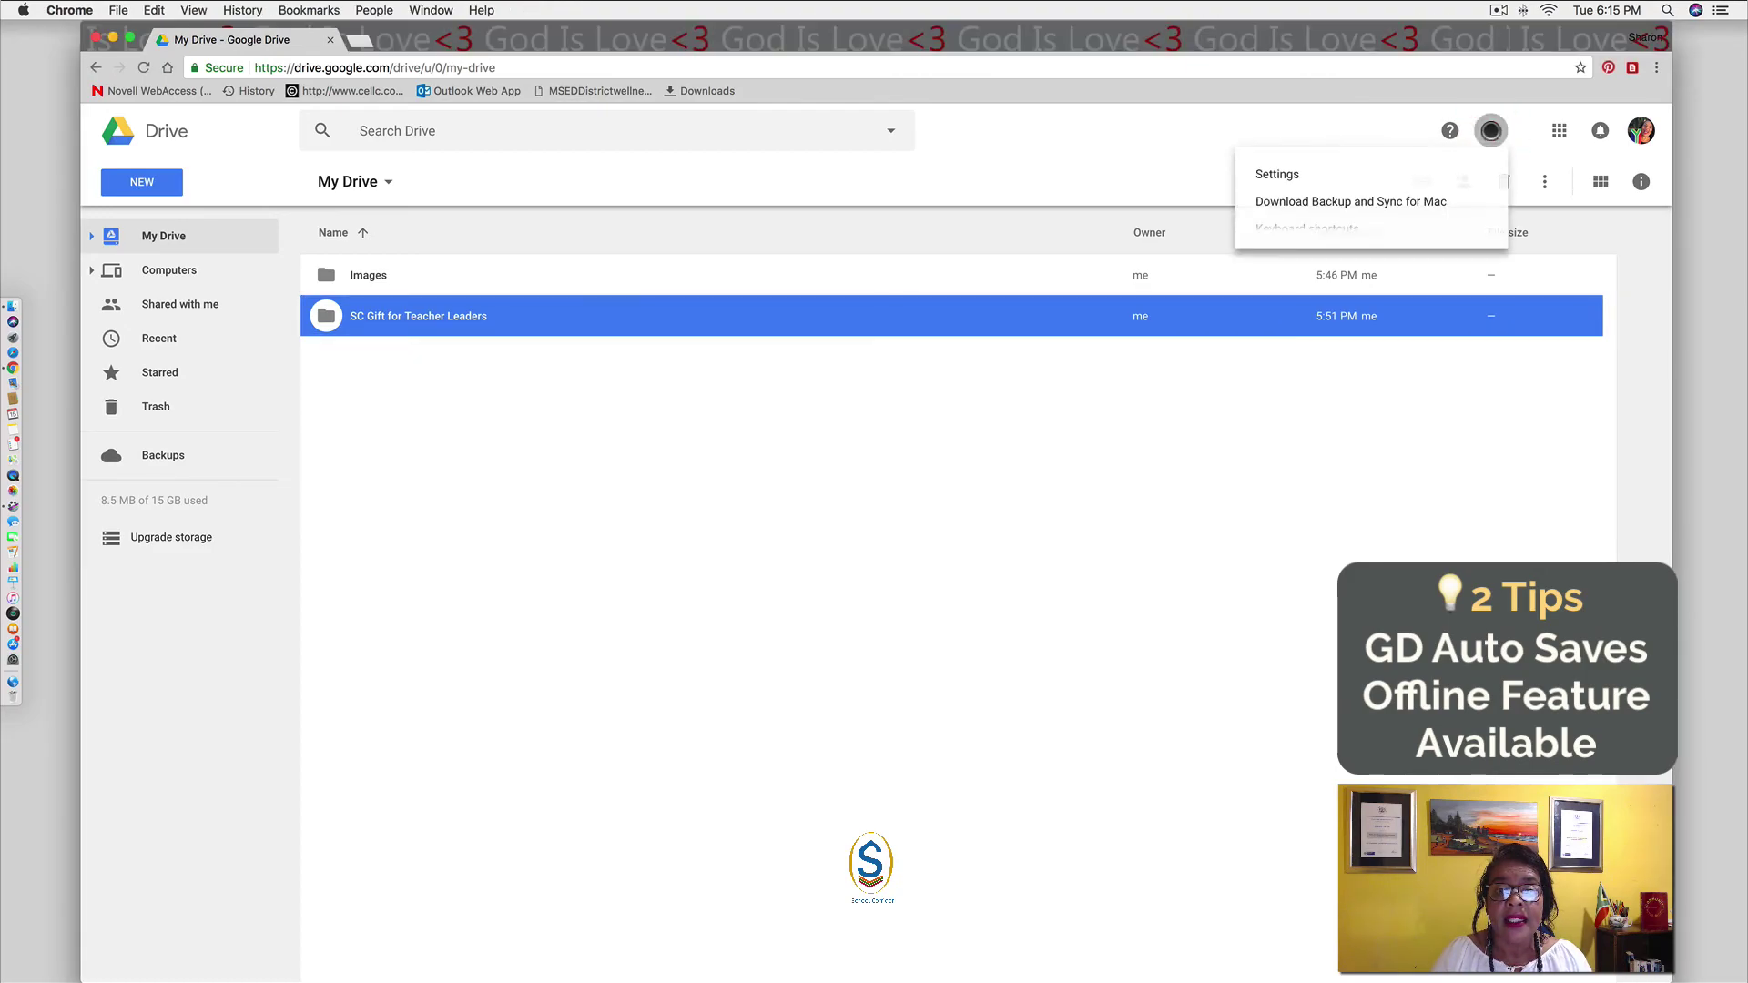
{"action": "left_click", "coordinate": [1326, 177]}
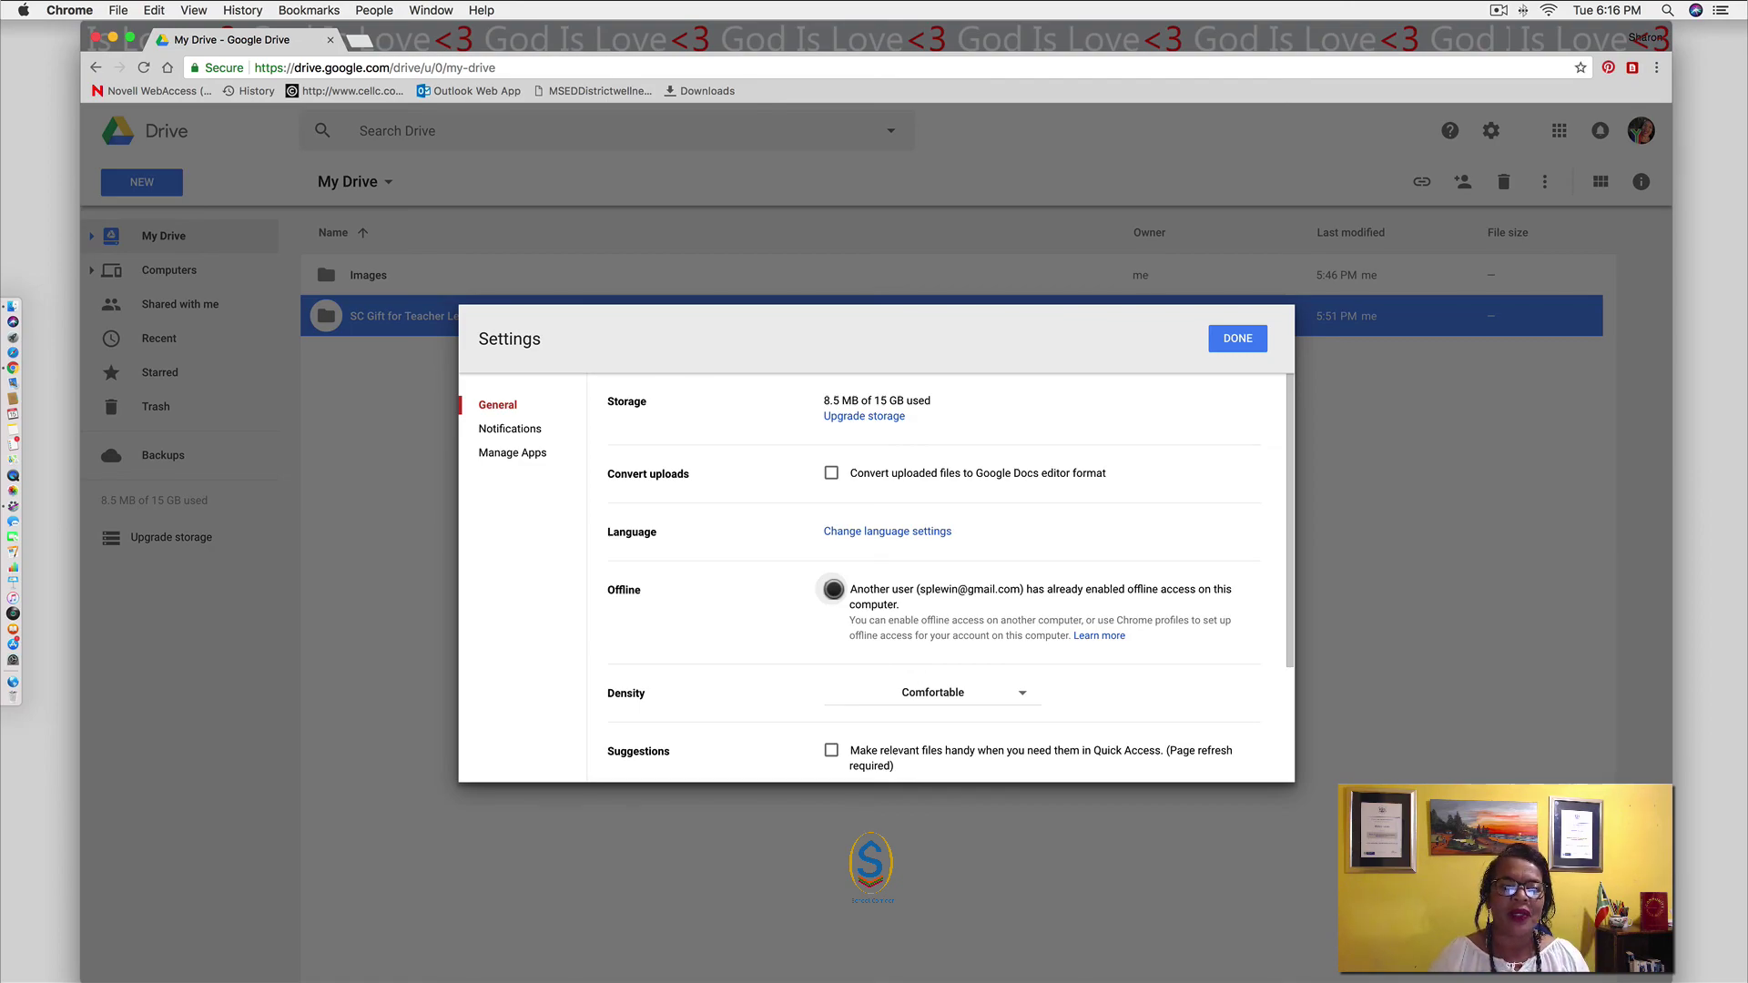
{"action": "left_click", "coordinate": [1231, 338]}
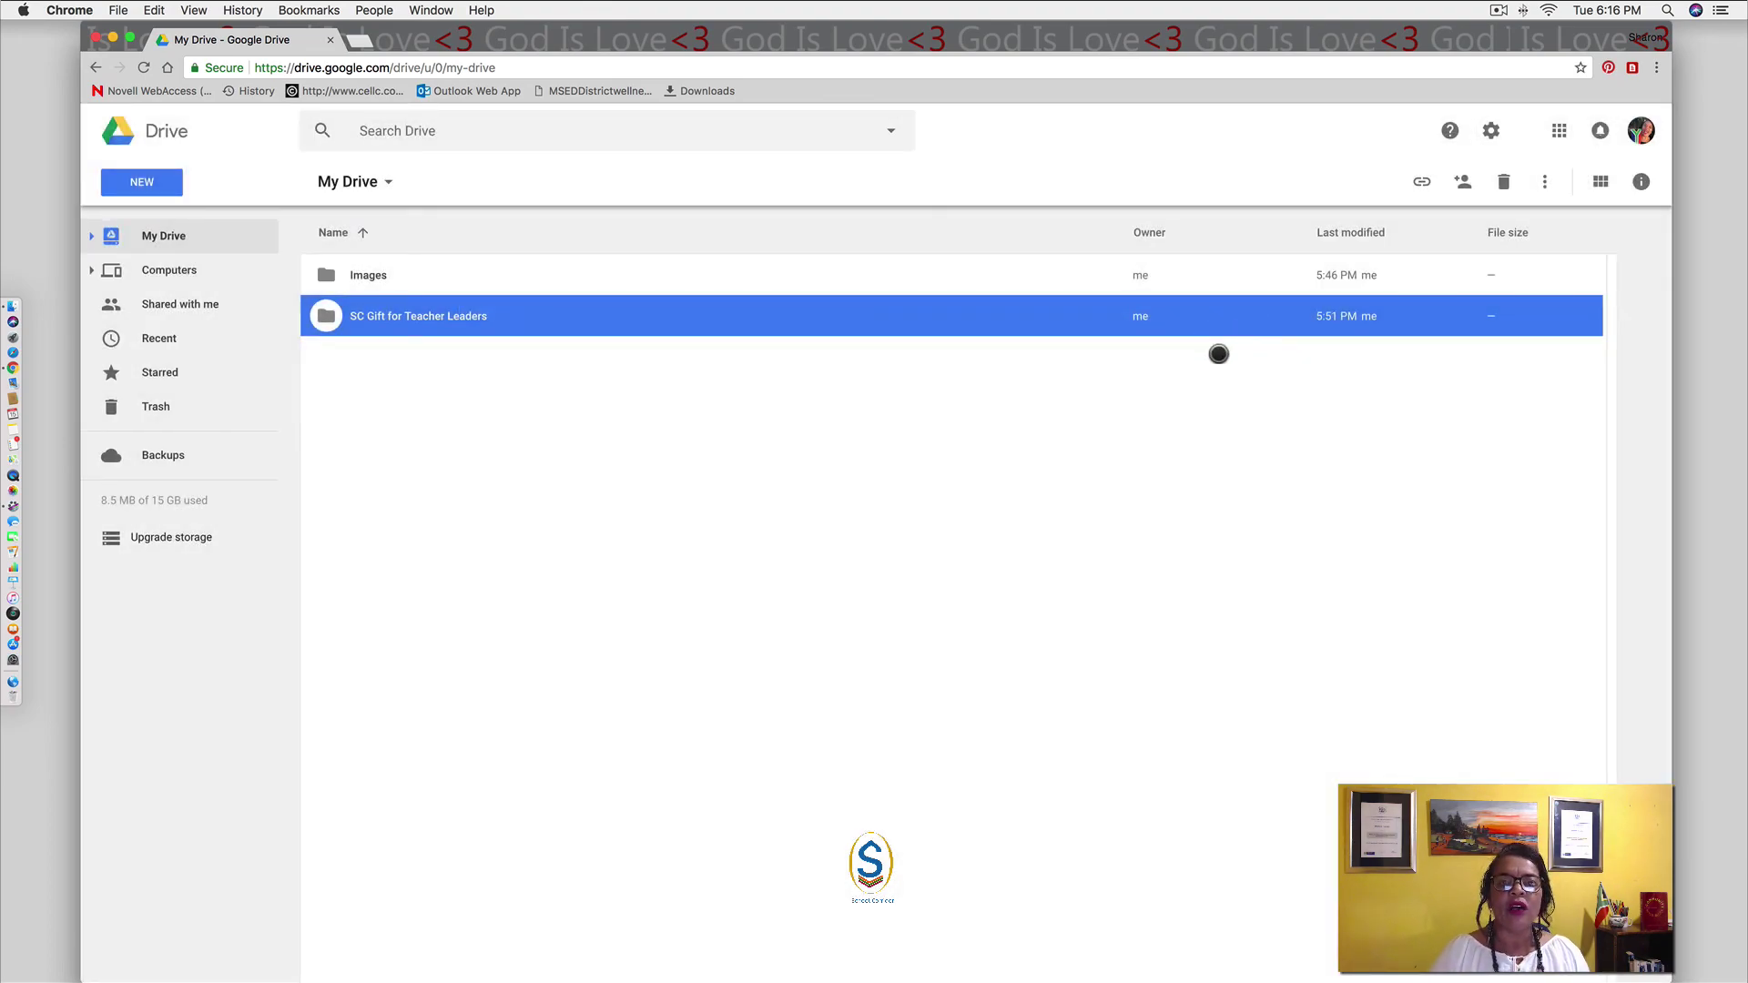